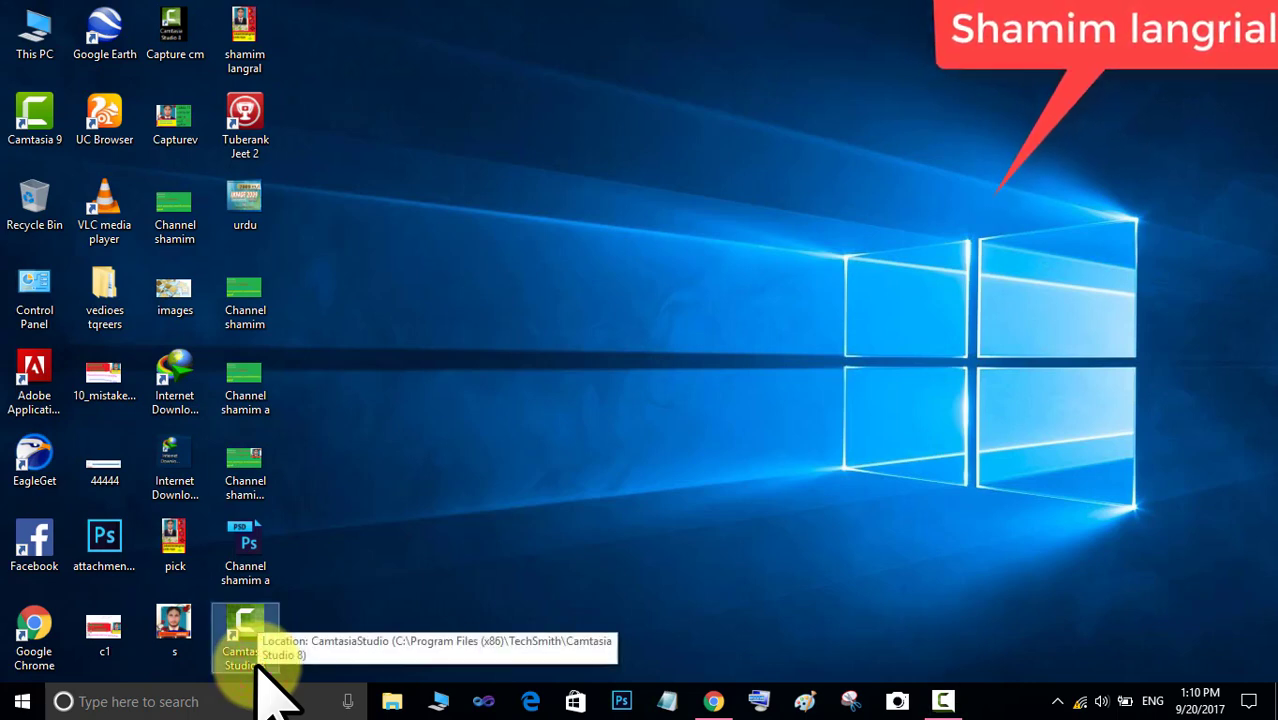
# Launch Camtasia Studio 8 in evaluation mode and dismiss its welcome window
pyautogui.doubleClick(246, 640)
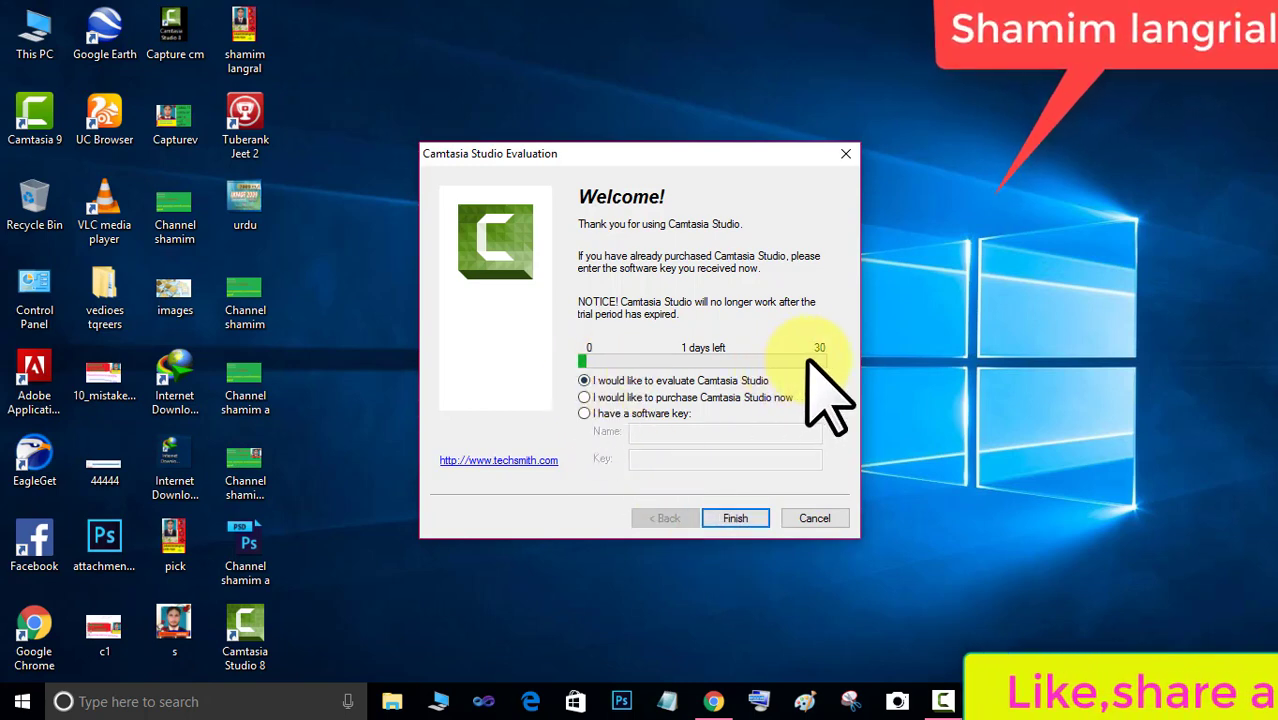
pyautogui.click(733, 518)
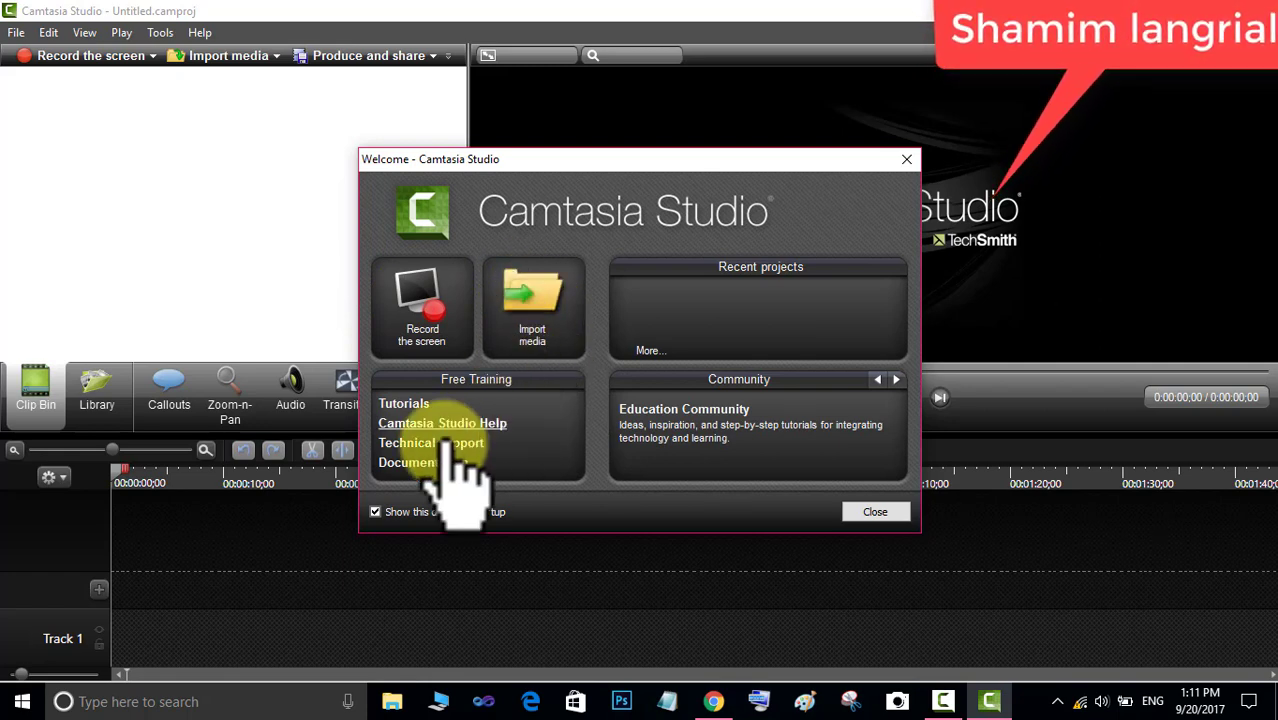
pyautogui.click(876, 512)
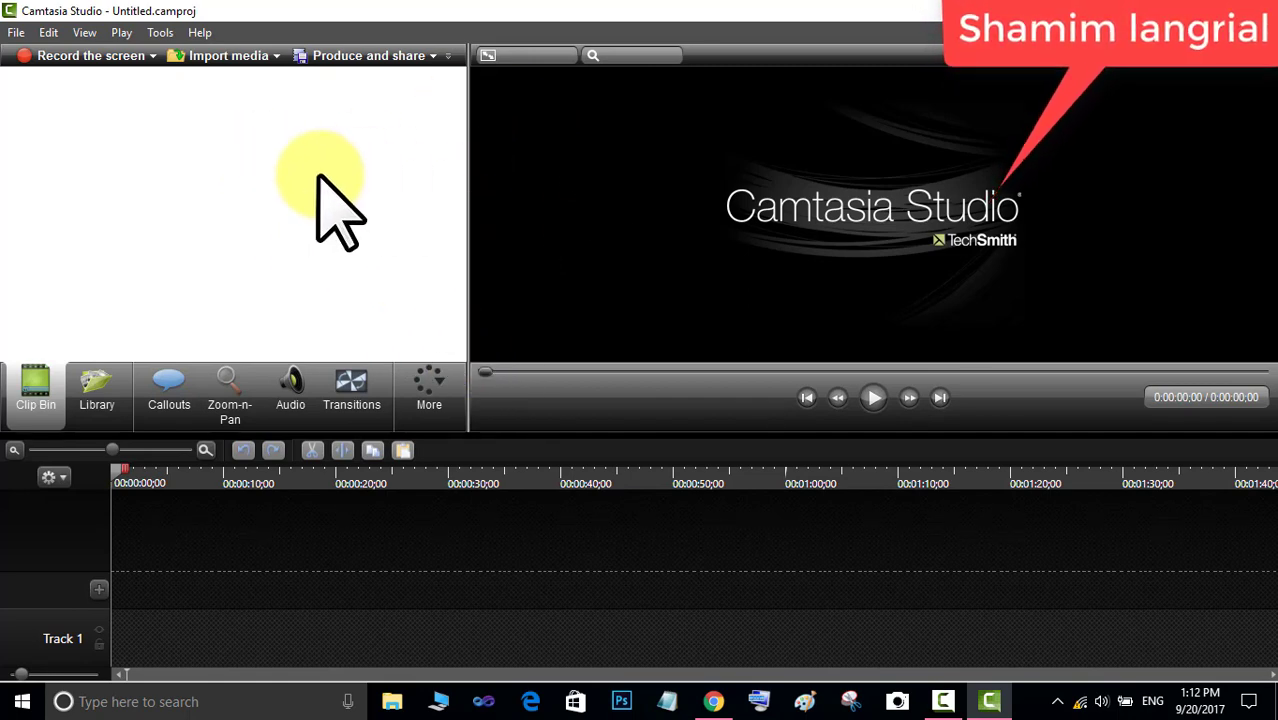
# Import the video "move vide" from the "move vide" folder in Documents > Camtasia Studio
pyautogui.click(228, 56)
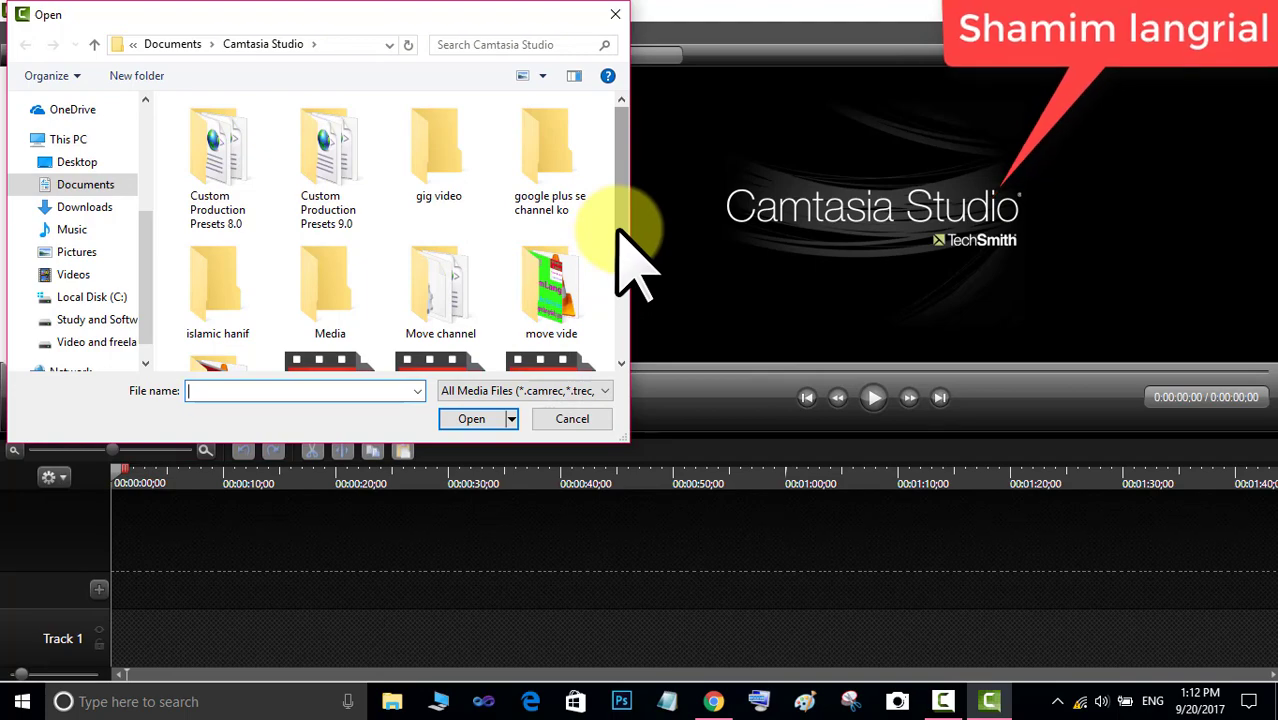
pyautogui.doubleClick(550, 292)
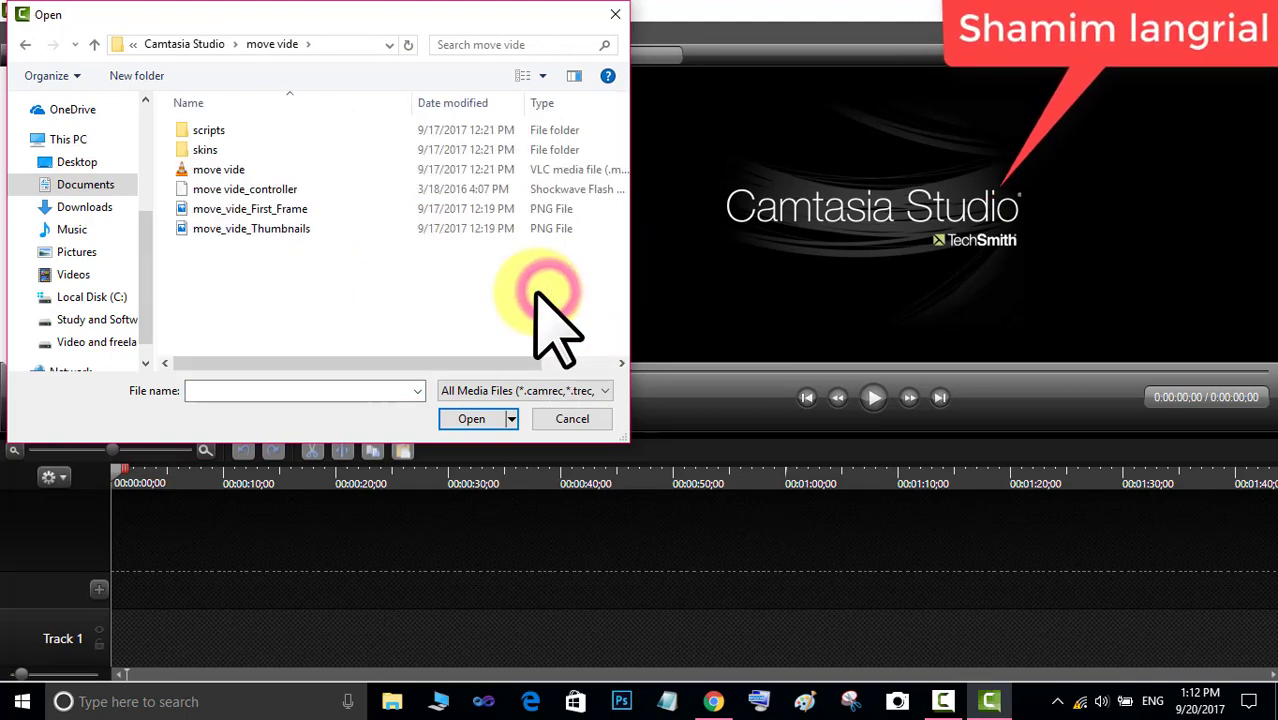
pyautogui.doubleClick(248, 168)
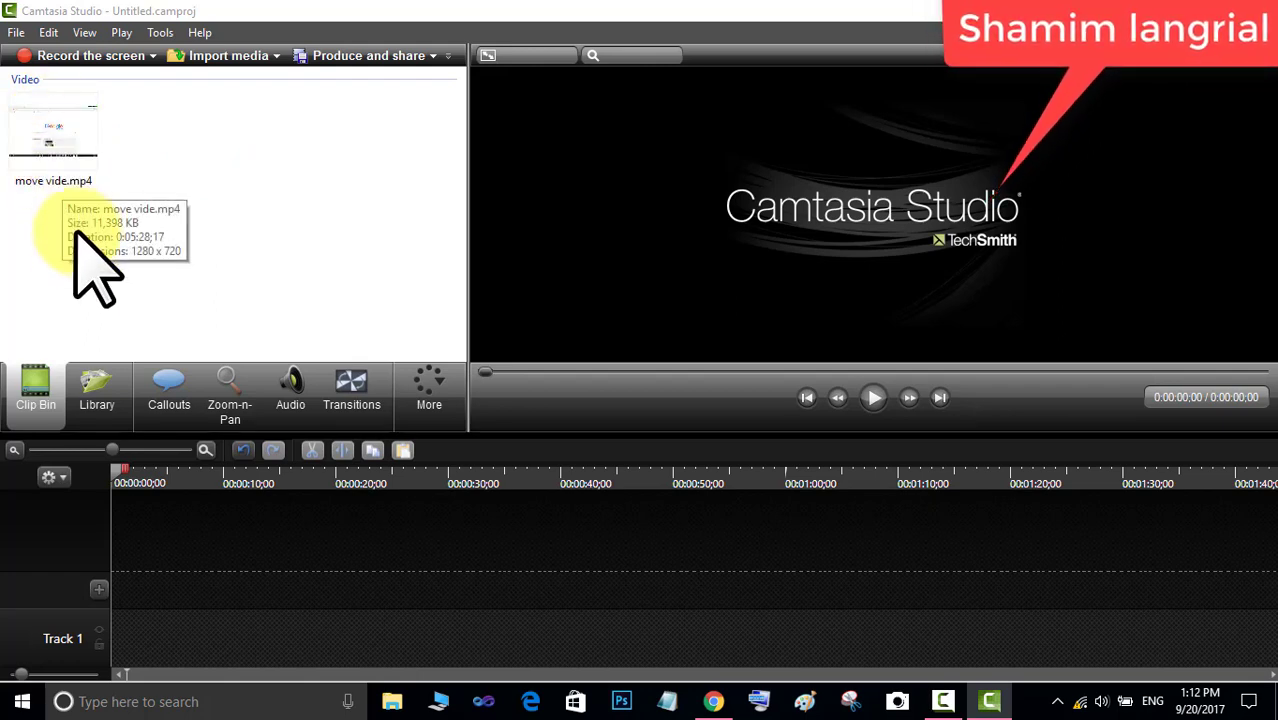
# Add the clip move vide.mp4 to the timeline at the playhead and play its first two seconds
pyautogui.rightClick(47, 140)
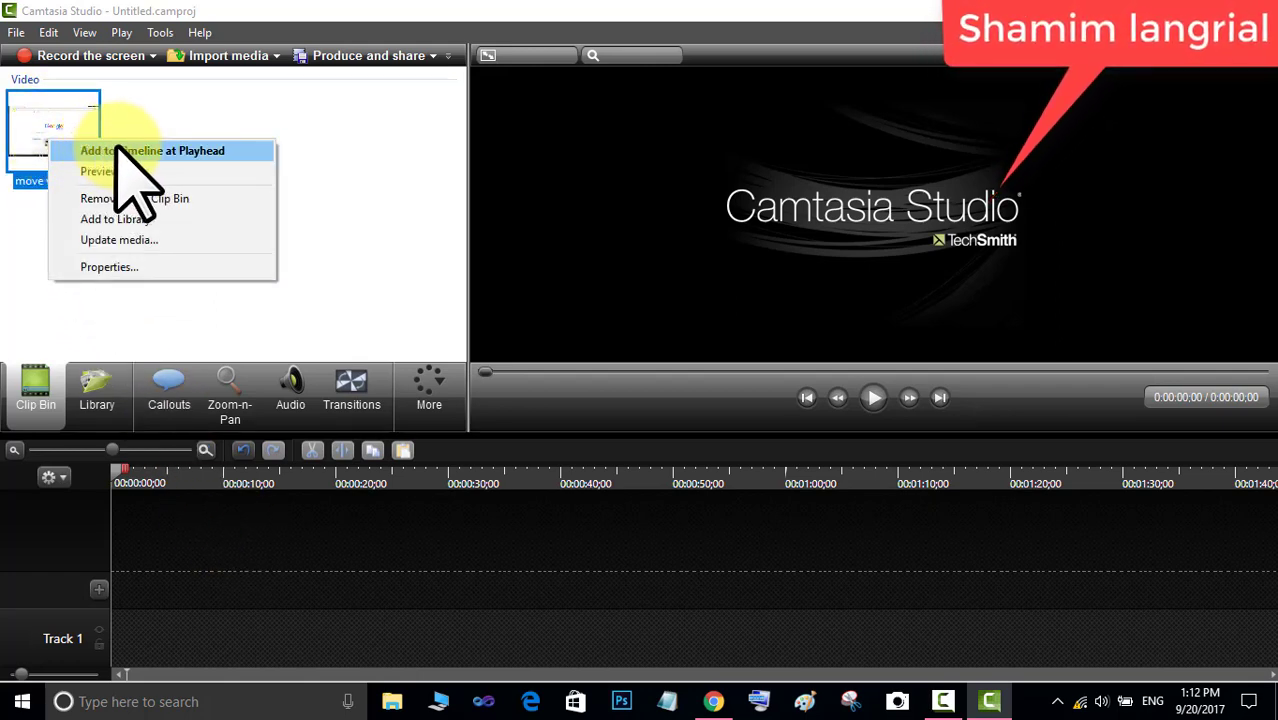
pyautogui.click(171, 153)
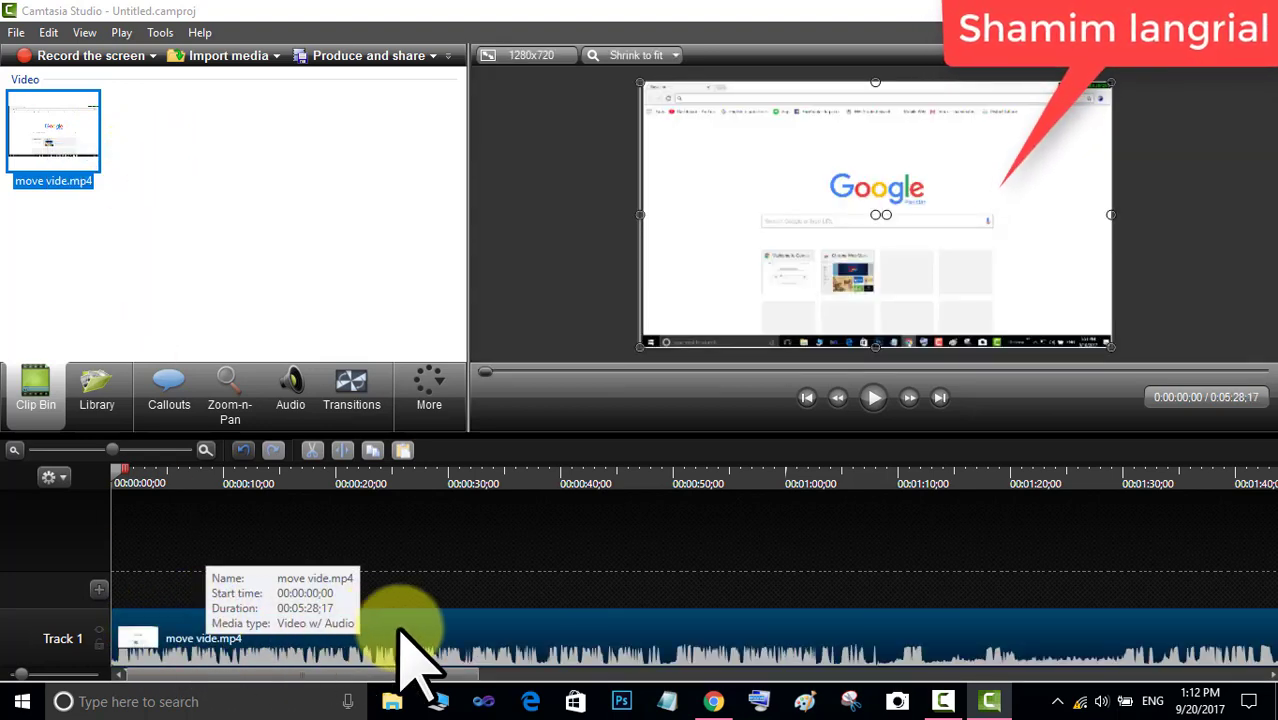
pyautogui.click(874, 405)
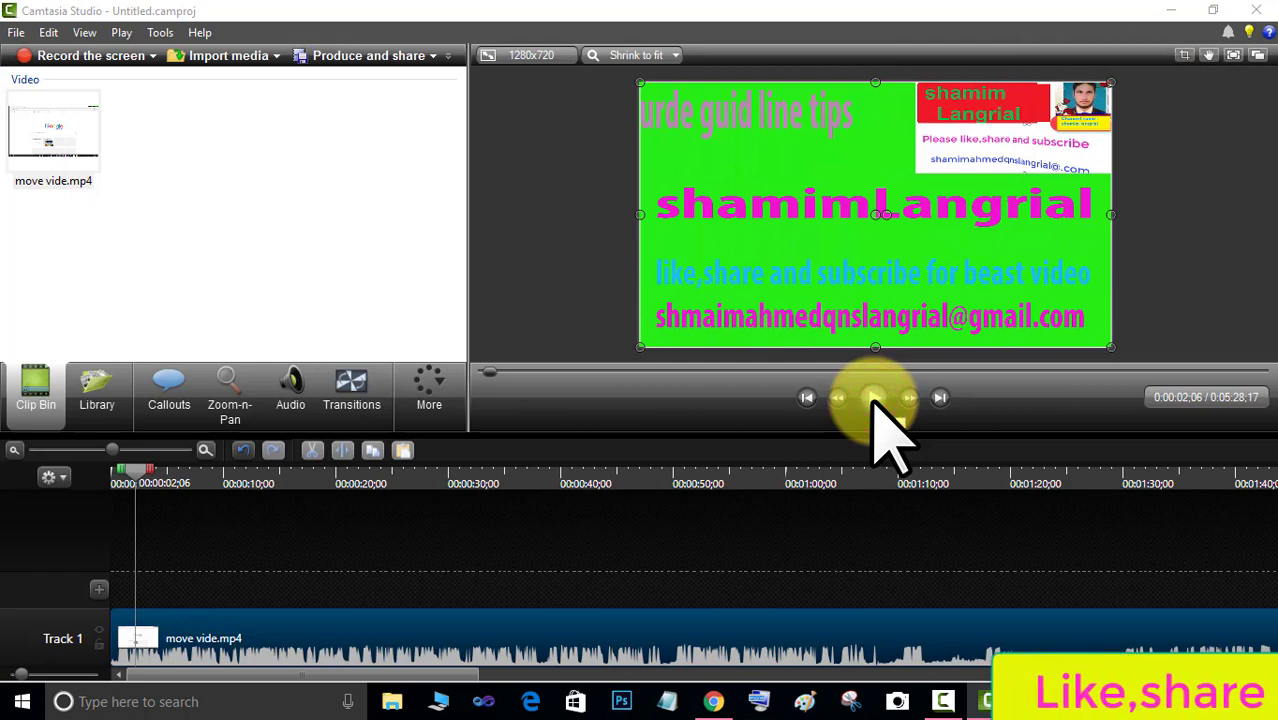
# Preview Callout - Banner 1, Callout - Banner 3 and Animated Title from the library's Calling Lights theme, and browse the other themes
pyautogui.click(104, 390)
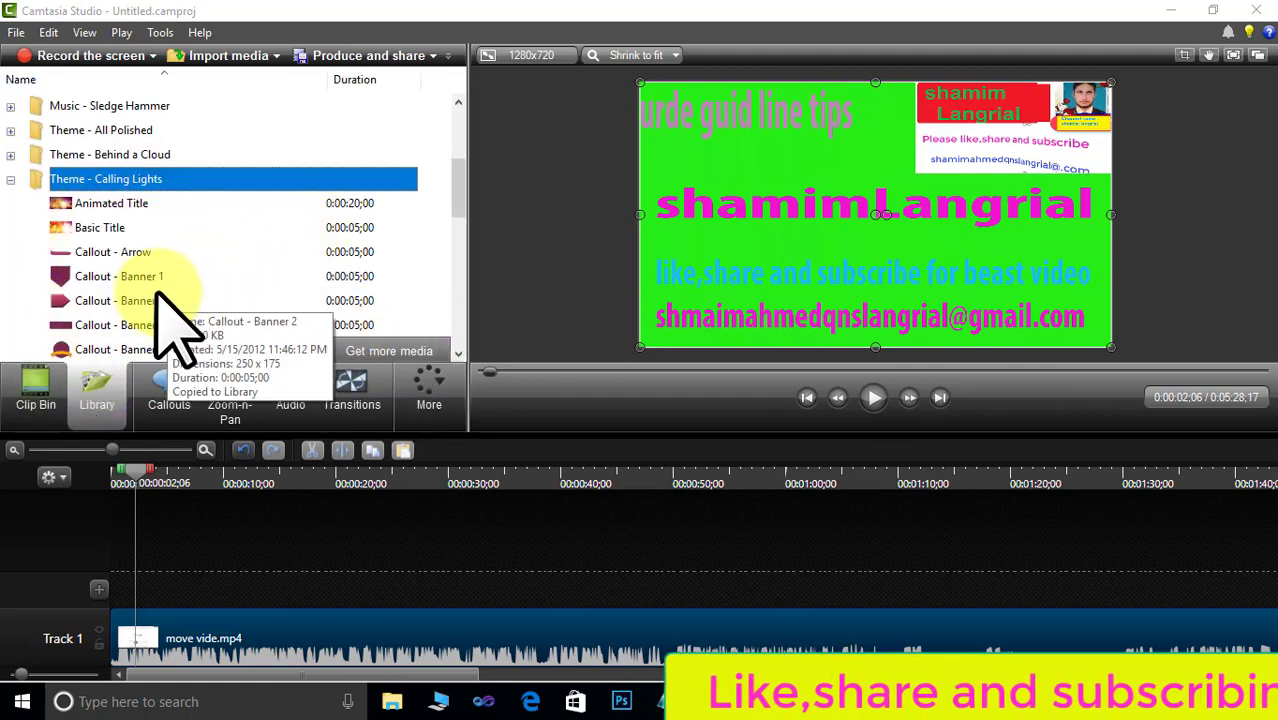
pyautogui.click(75, 274)
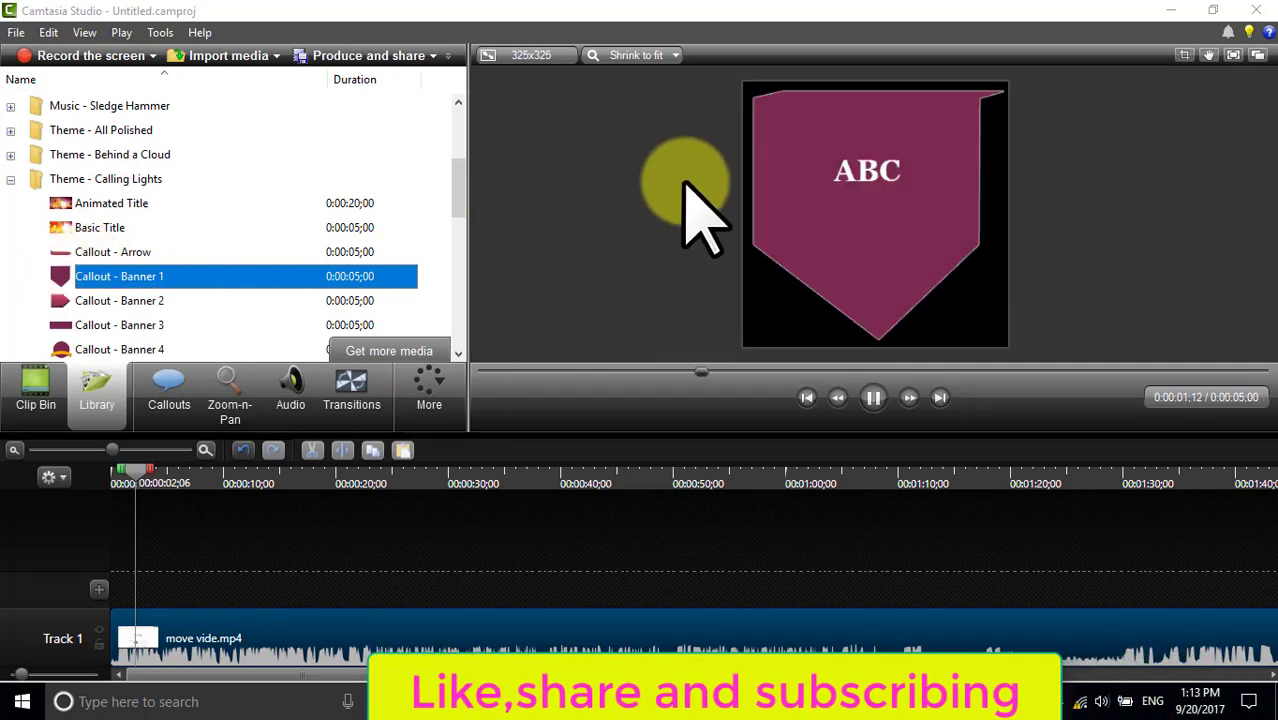
pyautogui.click(120, 325)
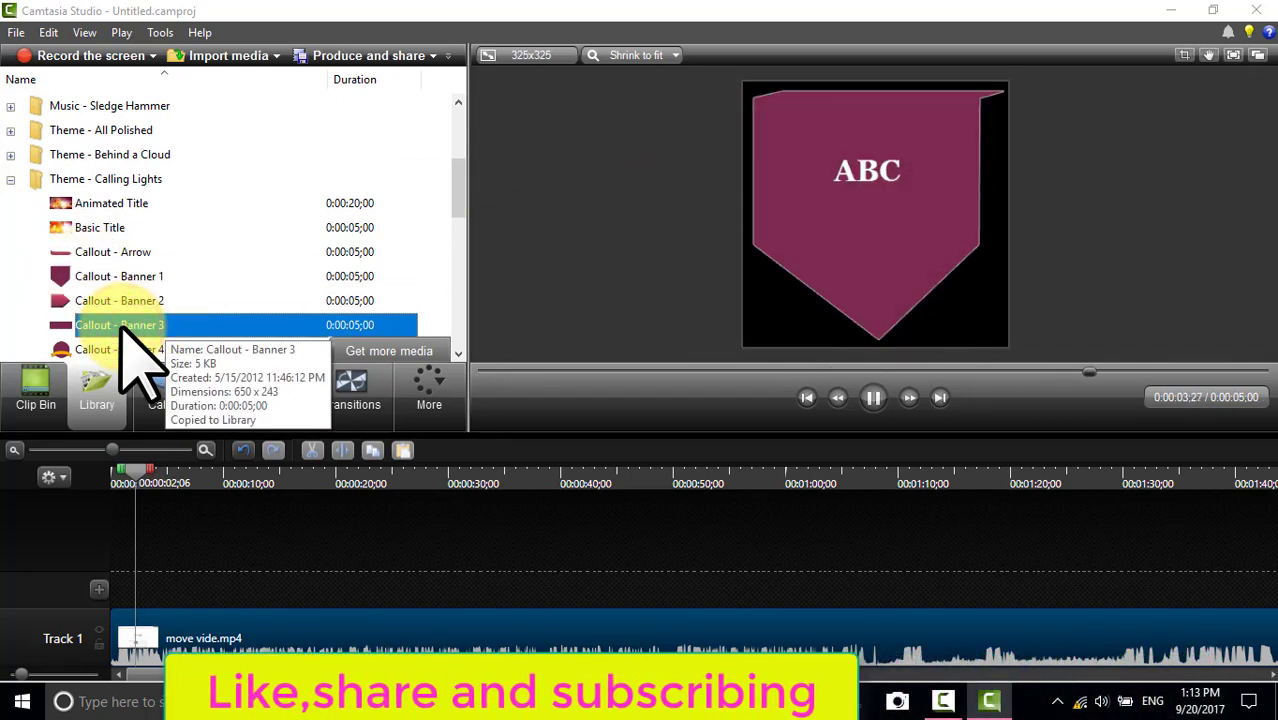
pyautogui.click(120, 326)
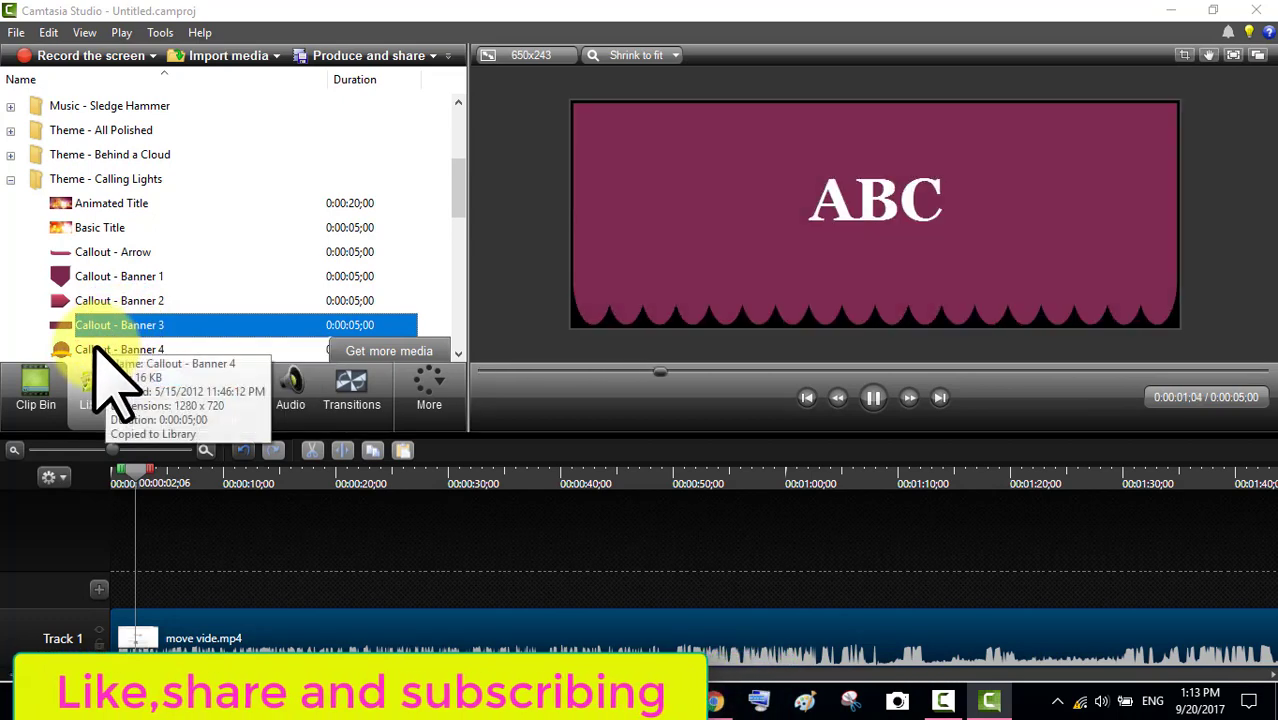
pyautogui.click(90, 203)
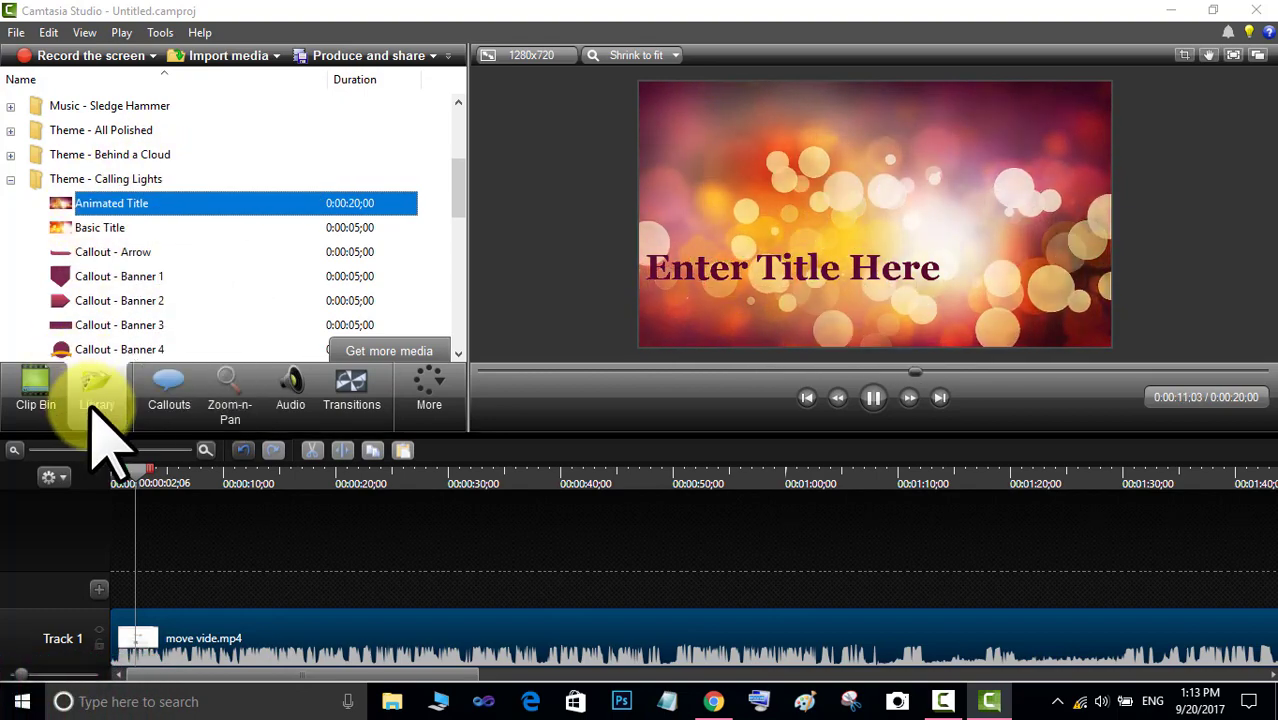
pyautogui.moveTo(452, 195); pyautogui.dragTo(464, 334)
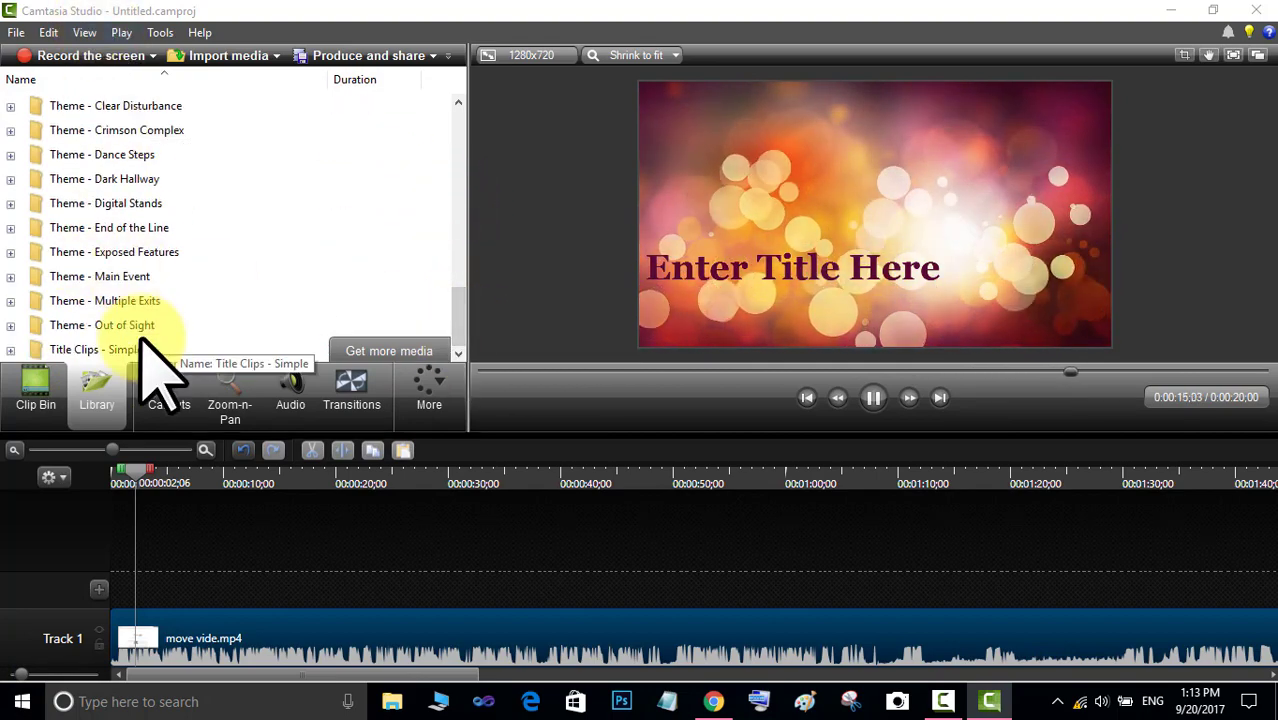
pyautogui.moveTo(463, 310); pyautogui.dragTo(456, 242)
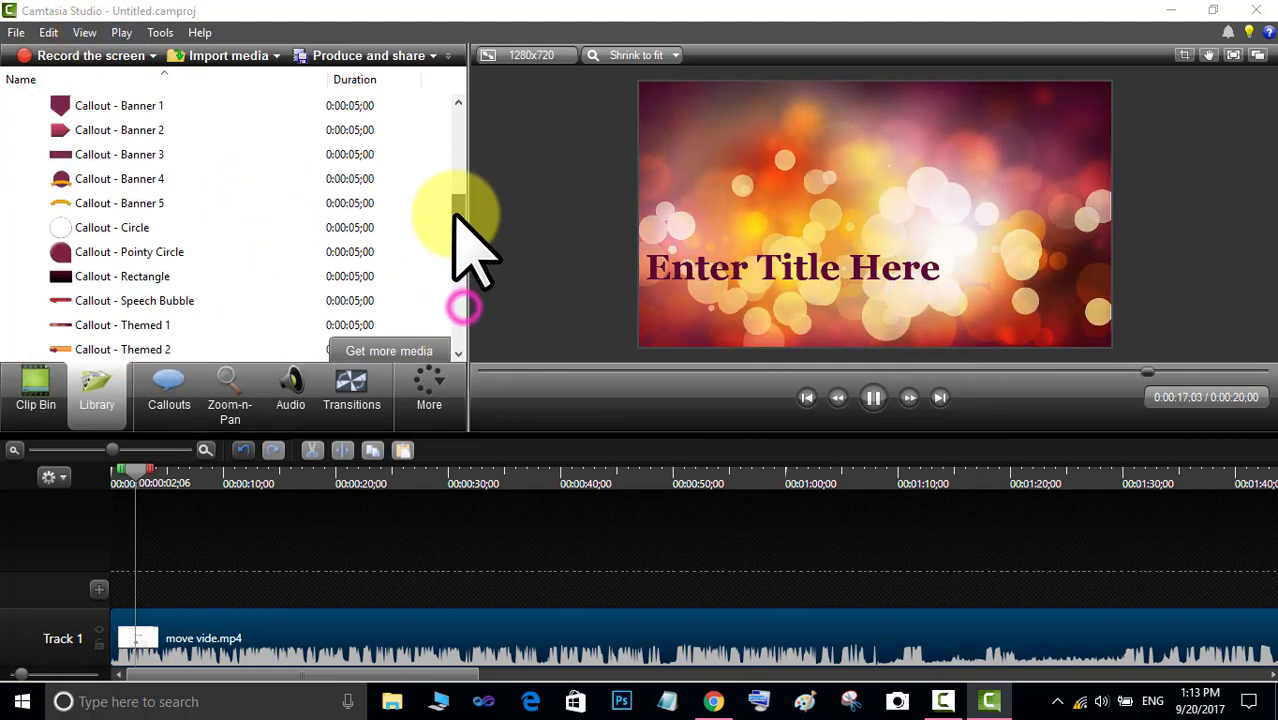
# Add a circle callout over the video with the text "into" and set its font size to 72
pyautogui.click(170, 392)
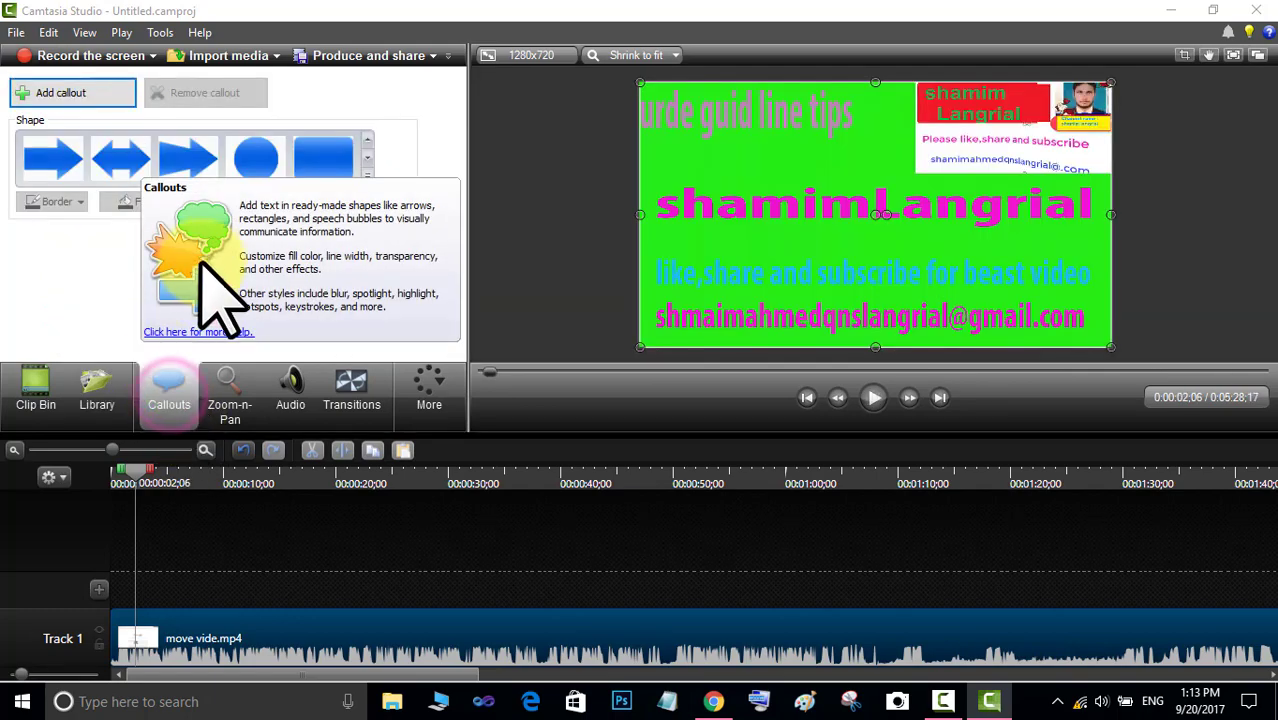
pyautogui.click(255, 155)
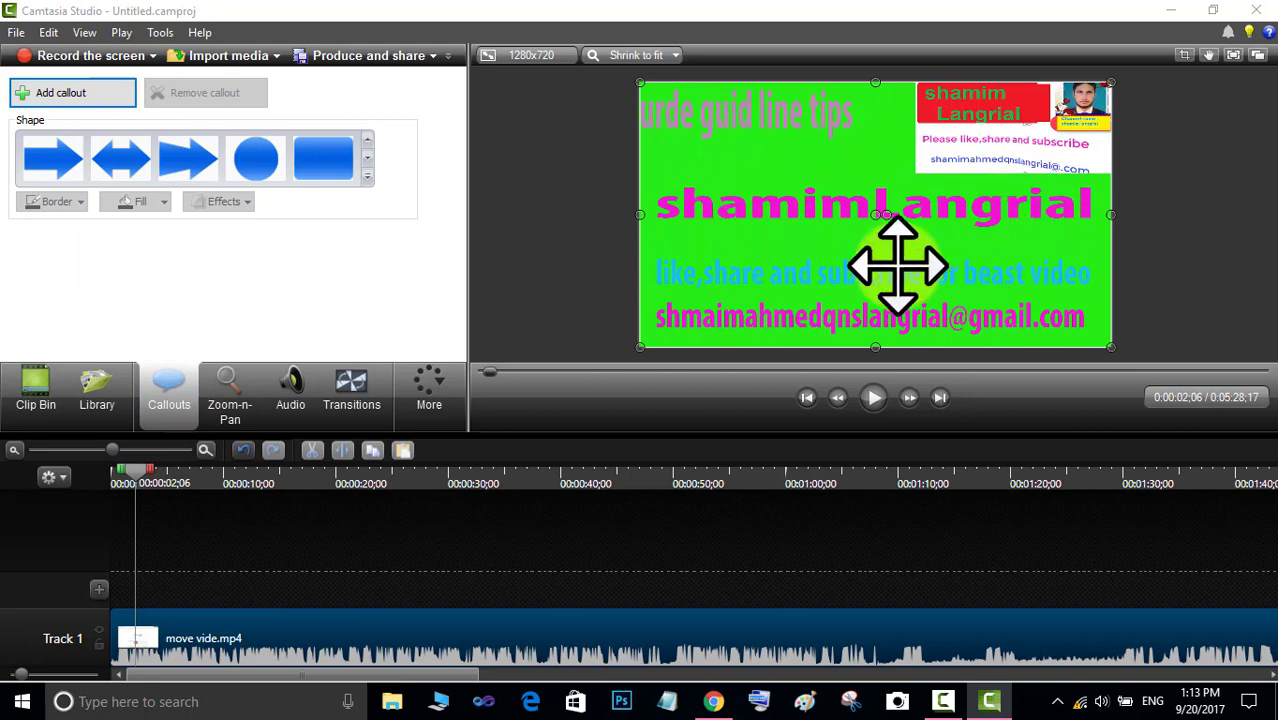
pyautogui.click(255, 158)
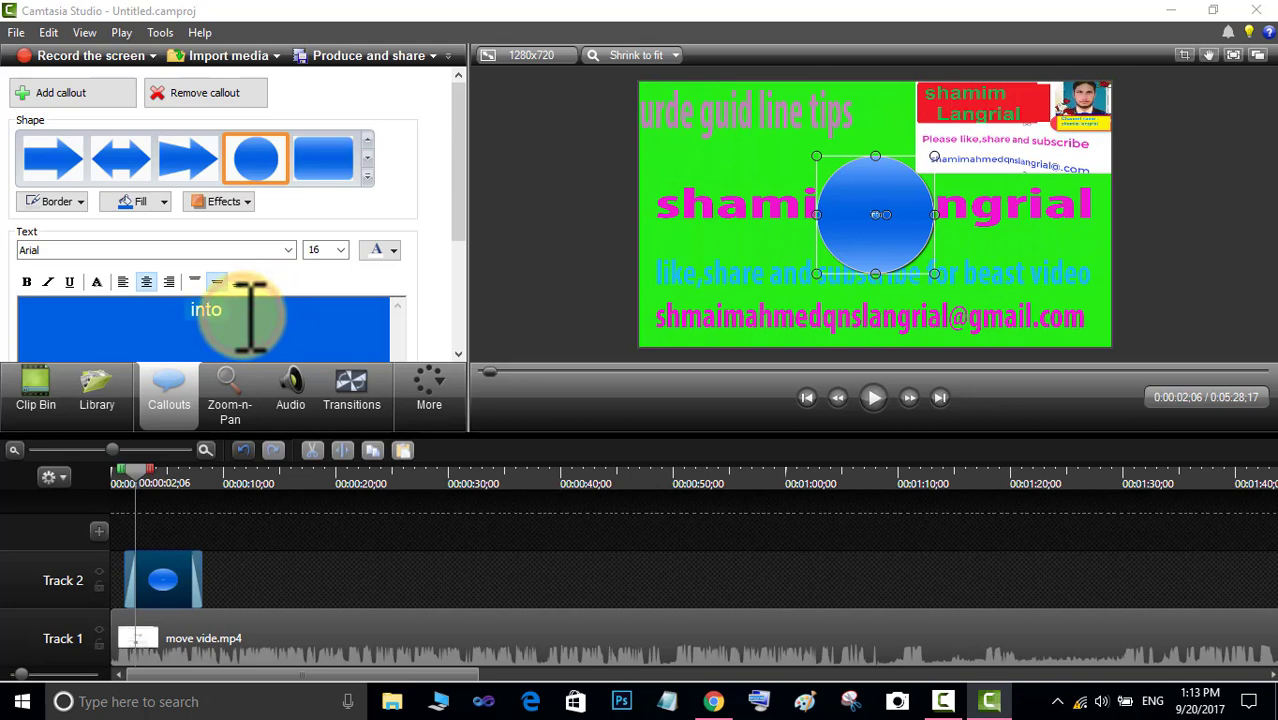
pyautogui.click(340, 250)
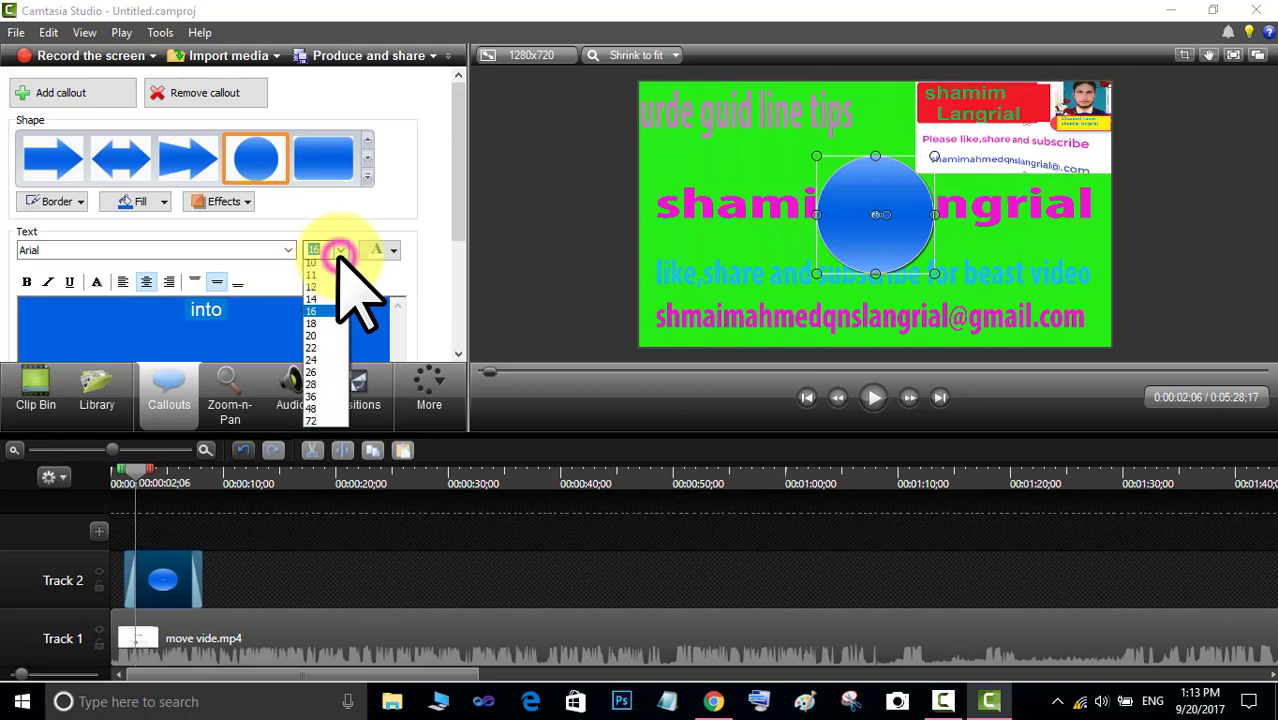
pyautogui.click(316, 449)
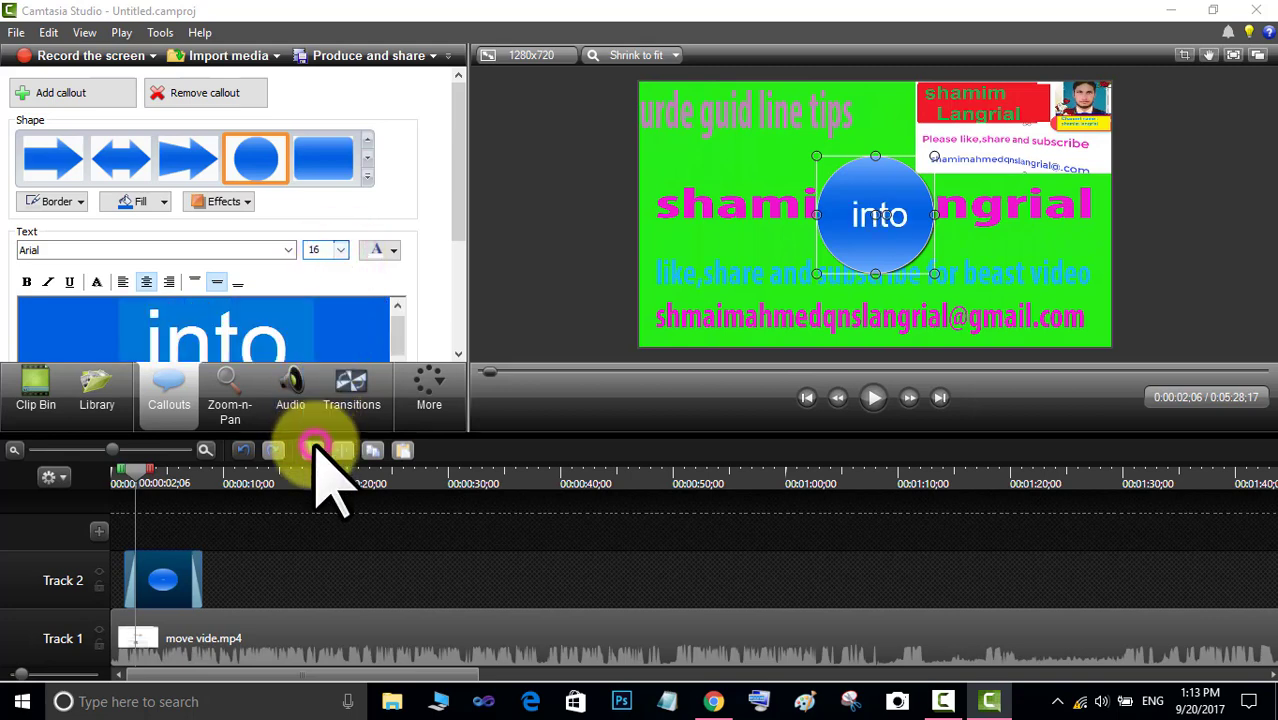
# Correct the callout text to "intro" and stretch the circle into a wider ellipse
pyautogui.click(300, 340)
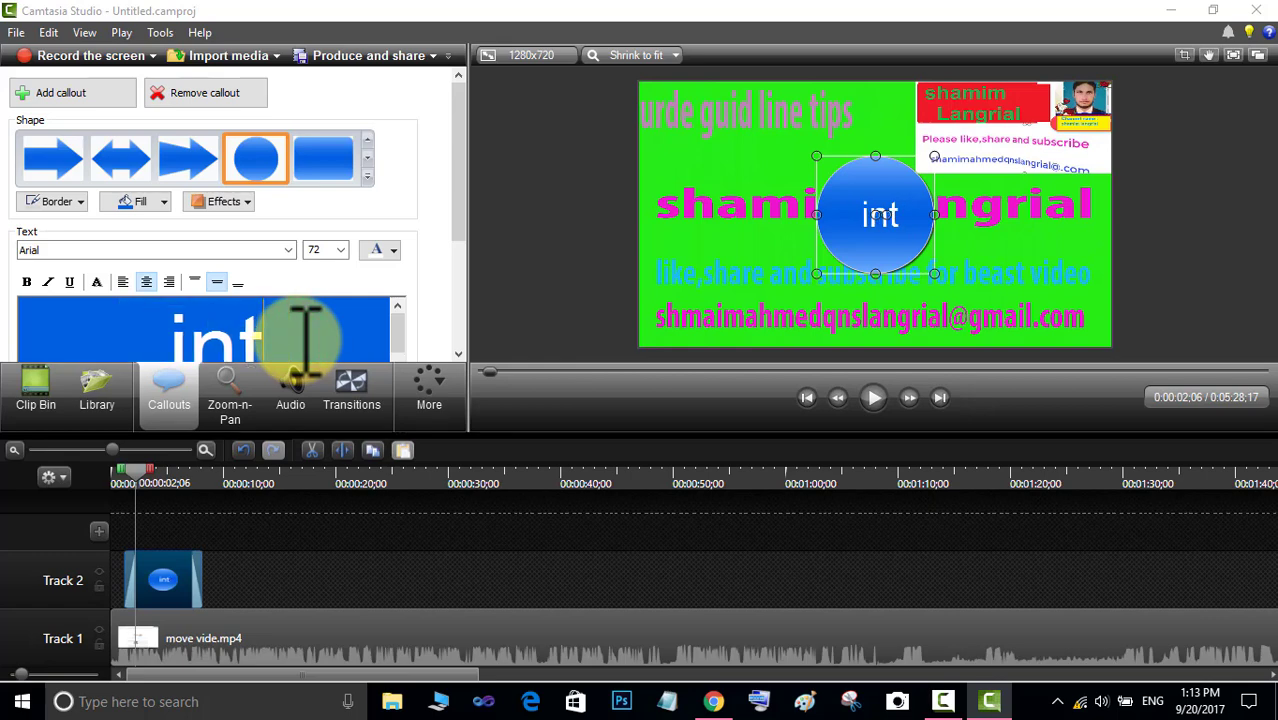
pyautogui.write('ro')
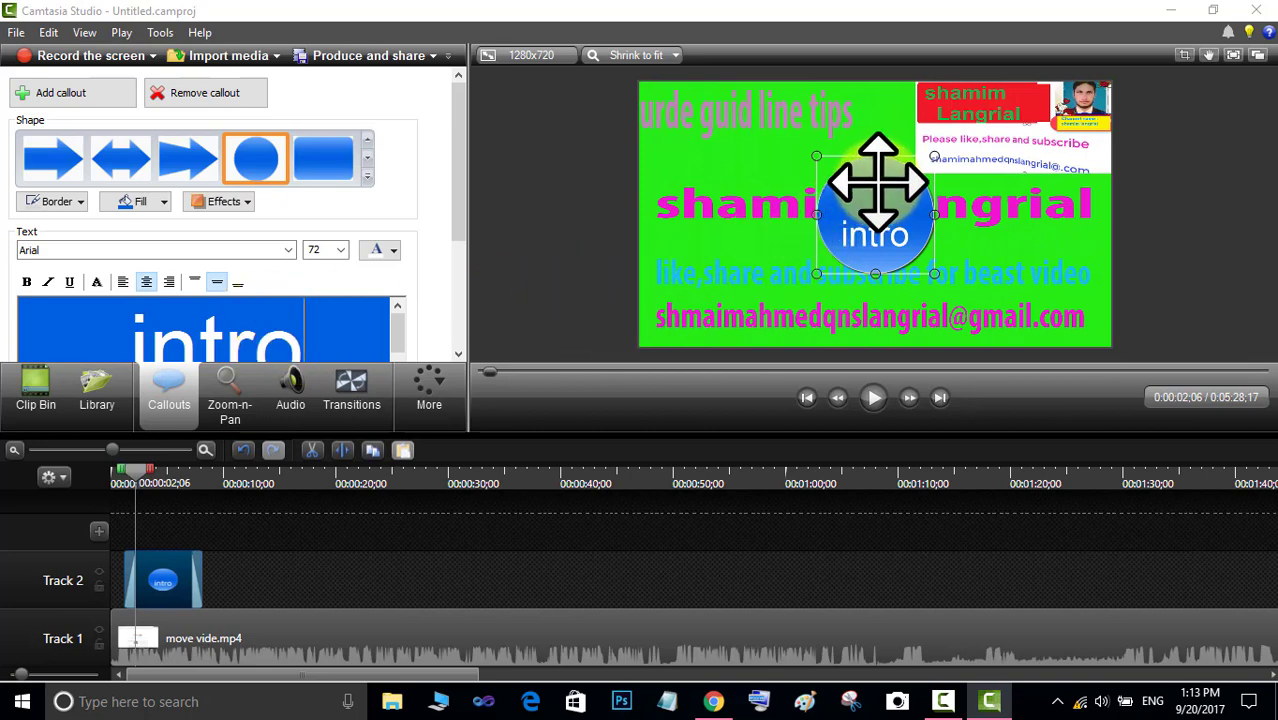
pyautogui.moveTo(877, 180); pyautogui.dragTo(729, 152)
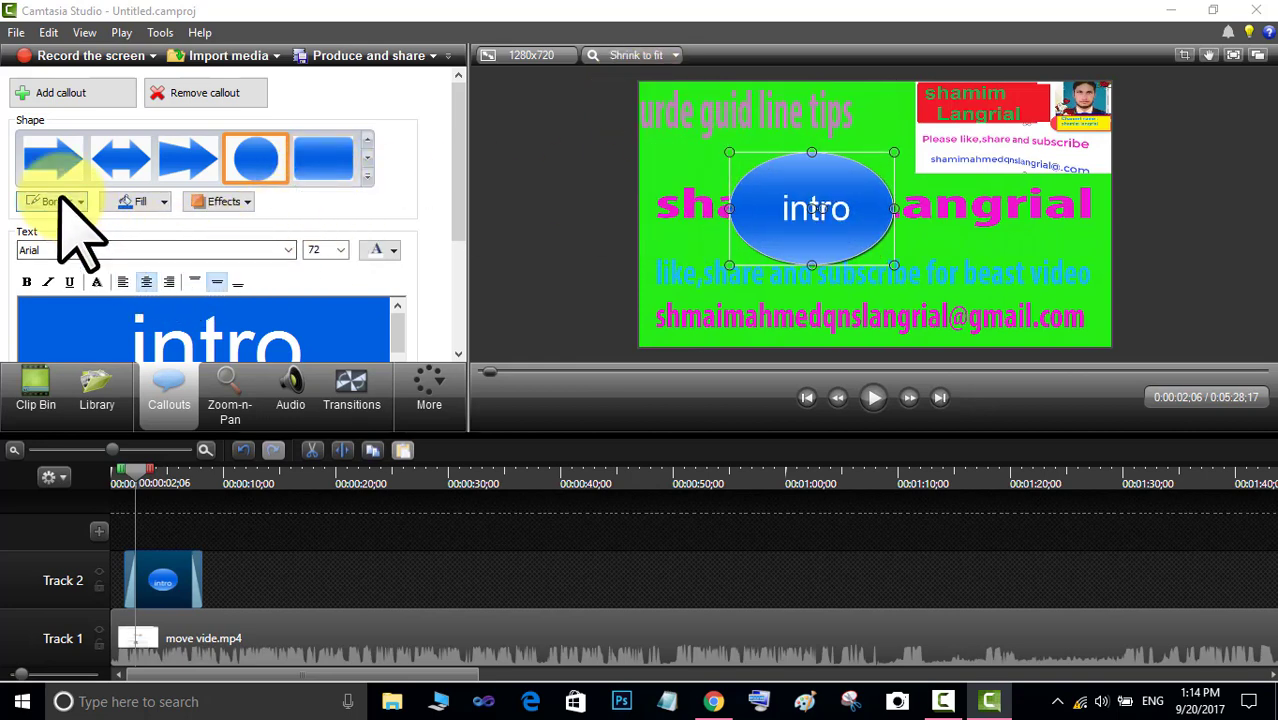
# Try a bright green fill on the intro callout, settle on yellow, and look through the available shape effects
pyautogui.click(162, 201)
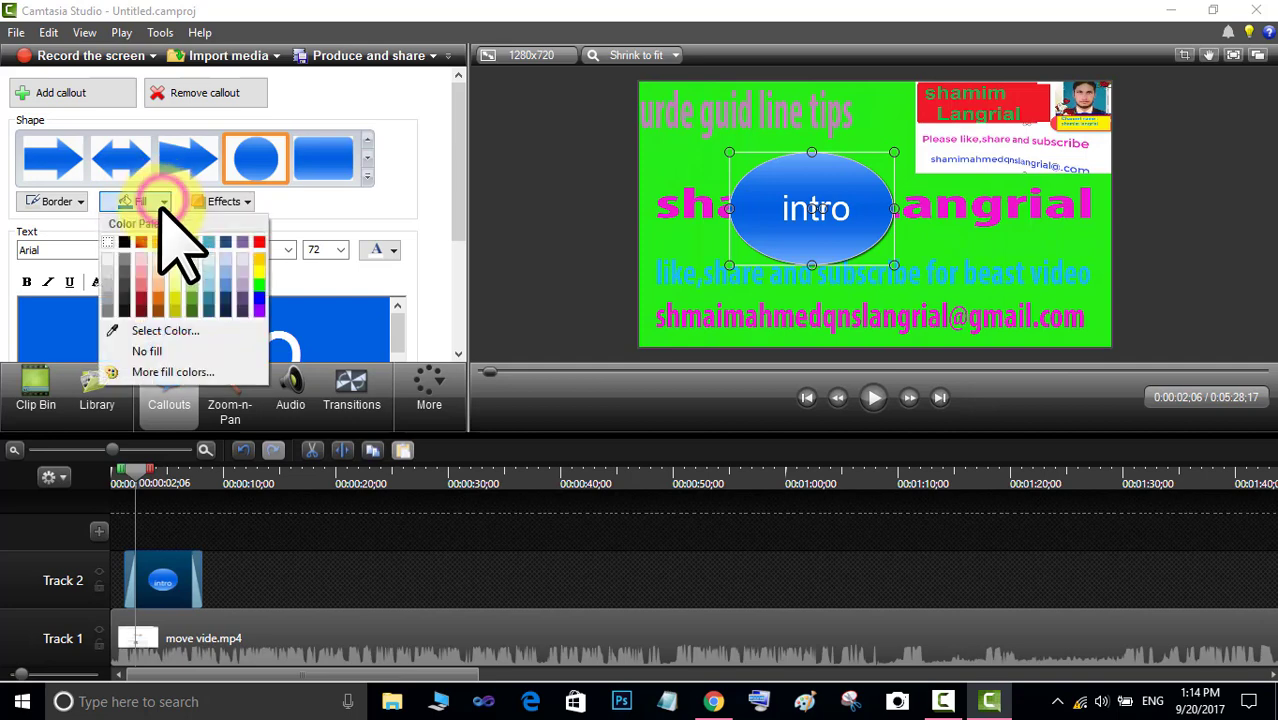
pyautogui.click(259, 288)
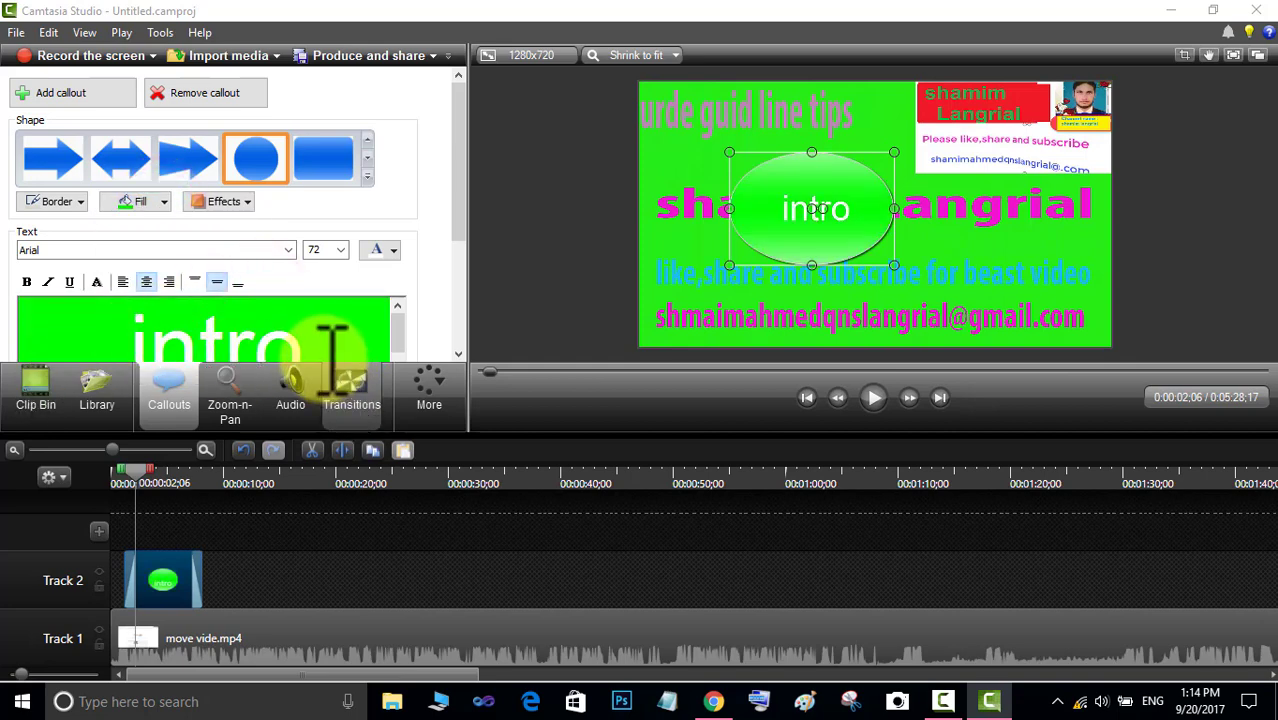
pyautogui.click(162, 201)
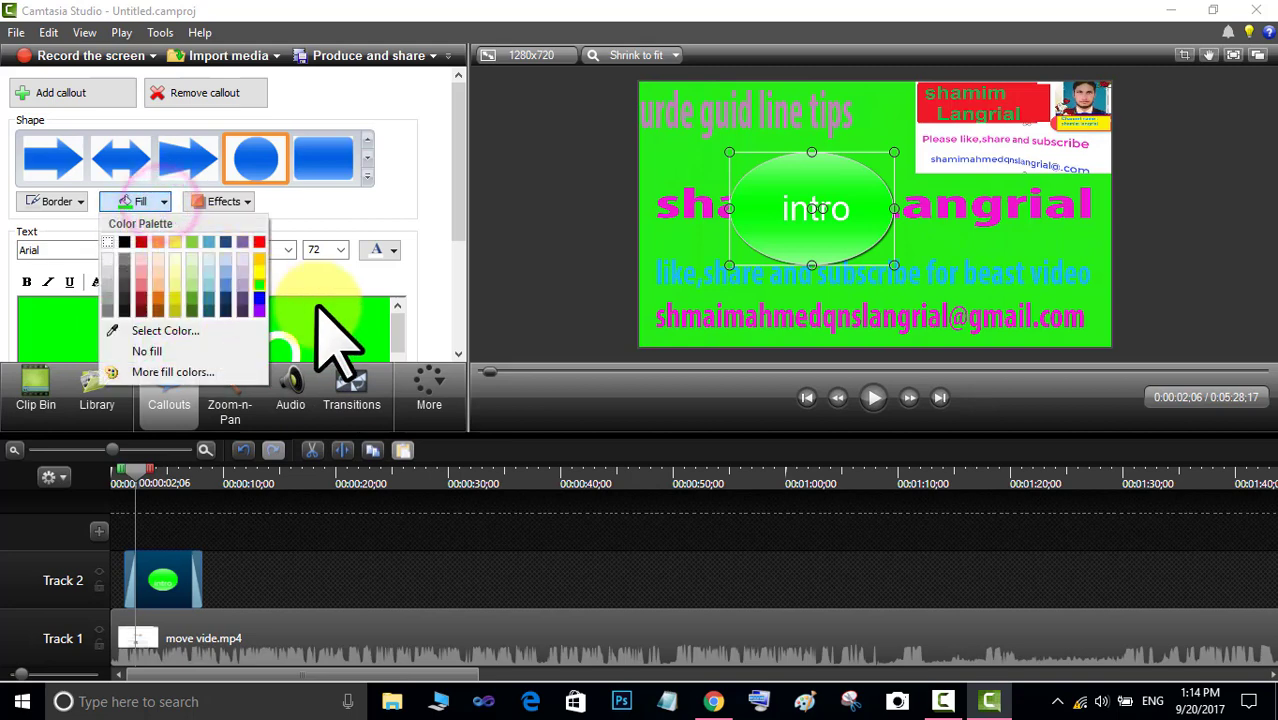
pyautogui.click(260, 268)
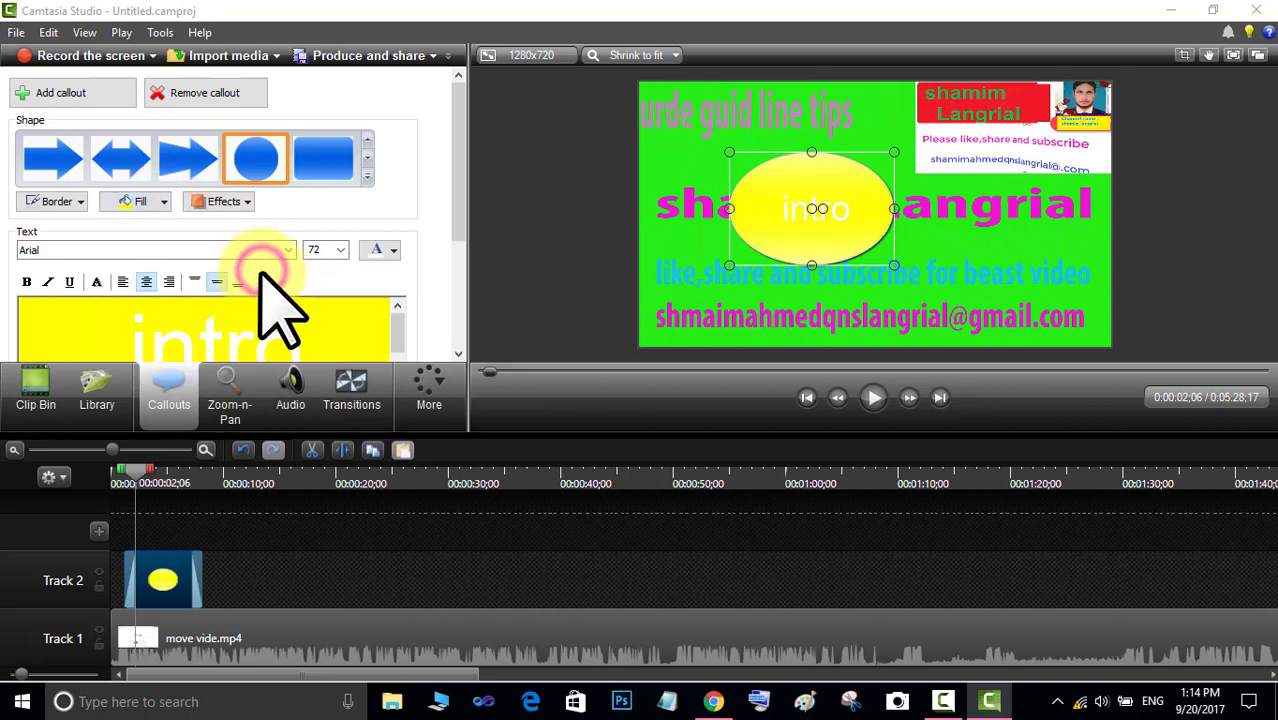
pyautogui.click(238, 203)
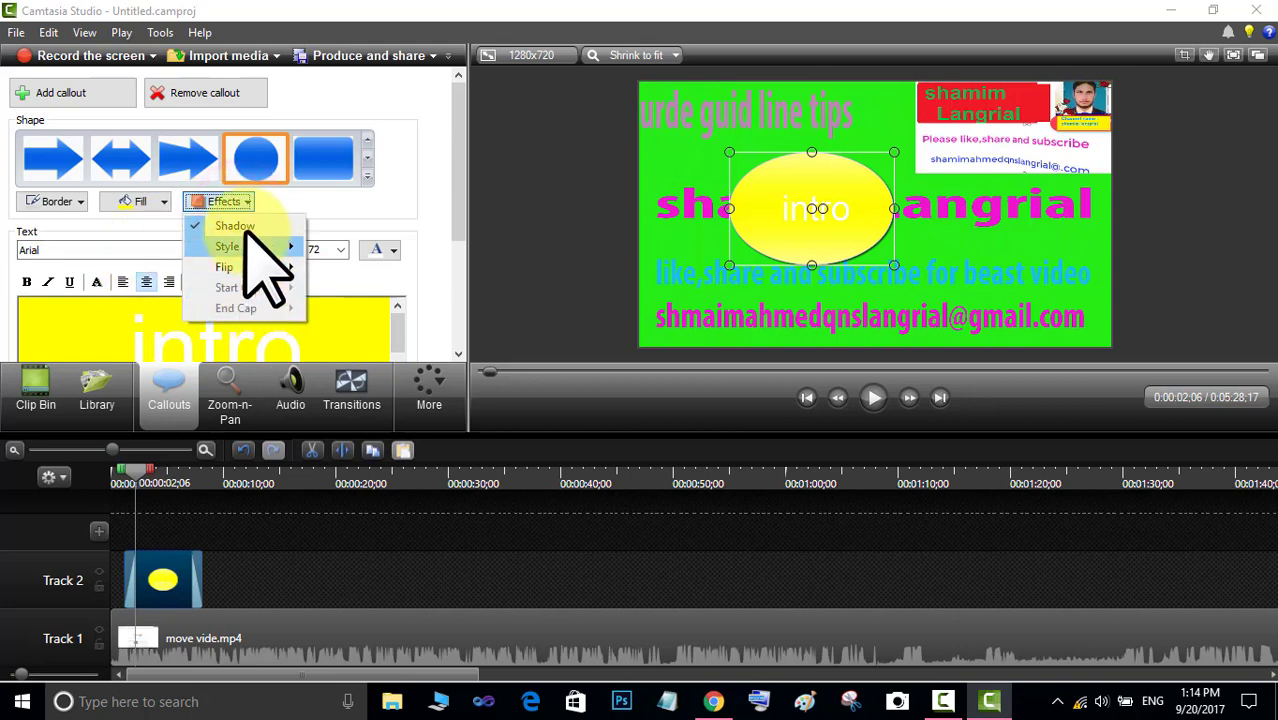
pyautogui.click(432, 218)
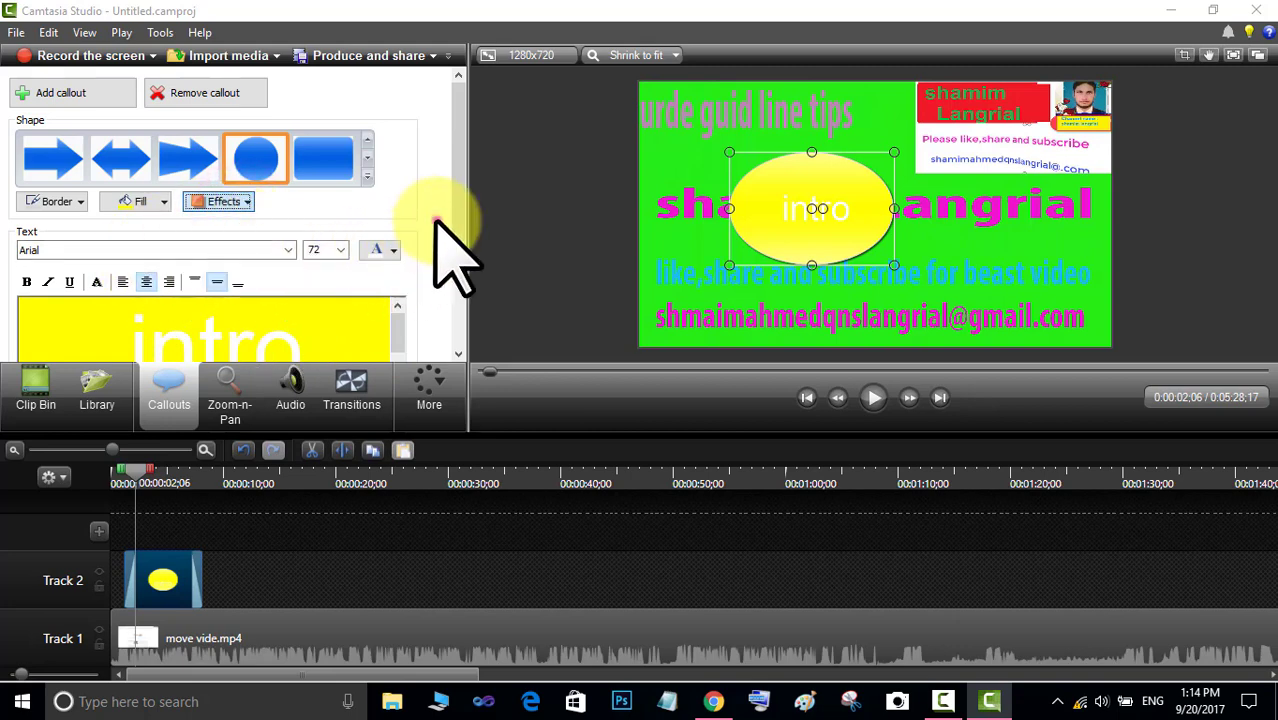
# Select the callout's whole "intro" text and set its colour to green
pyautogui.click(392, 250)
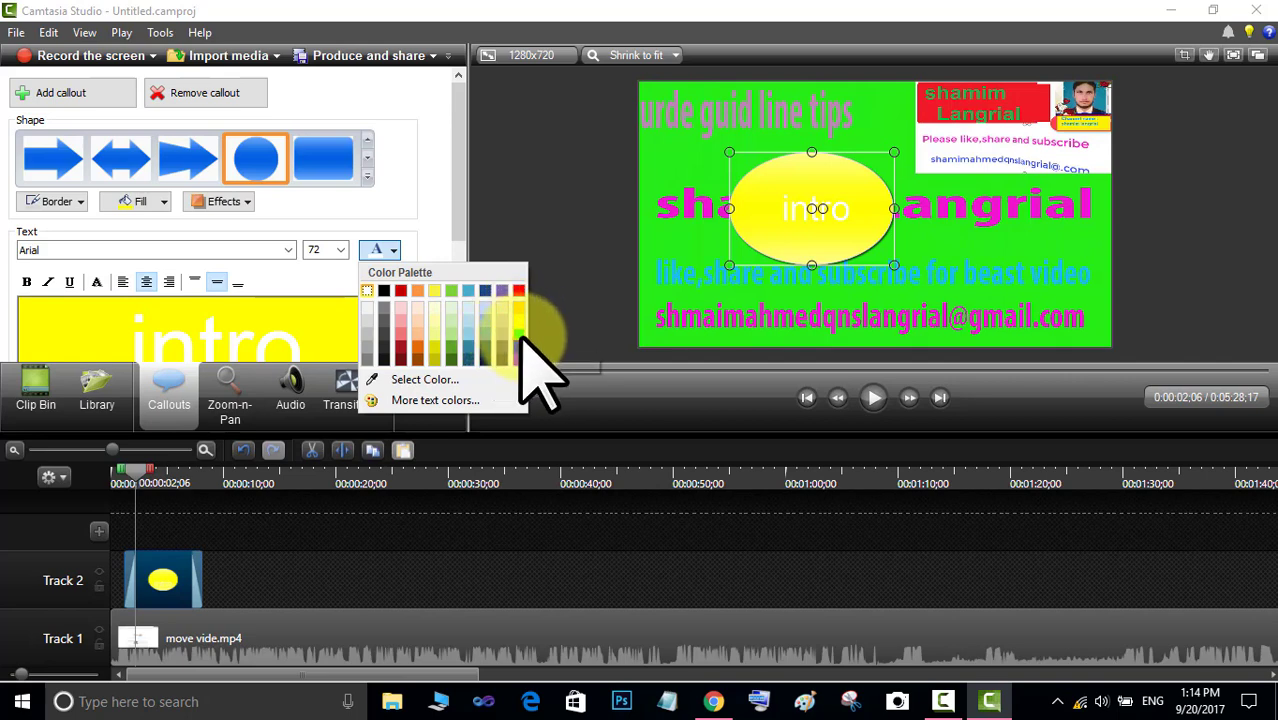
pyautogui.click(520, 336)
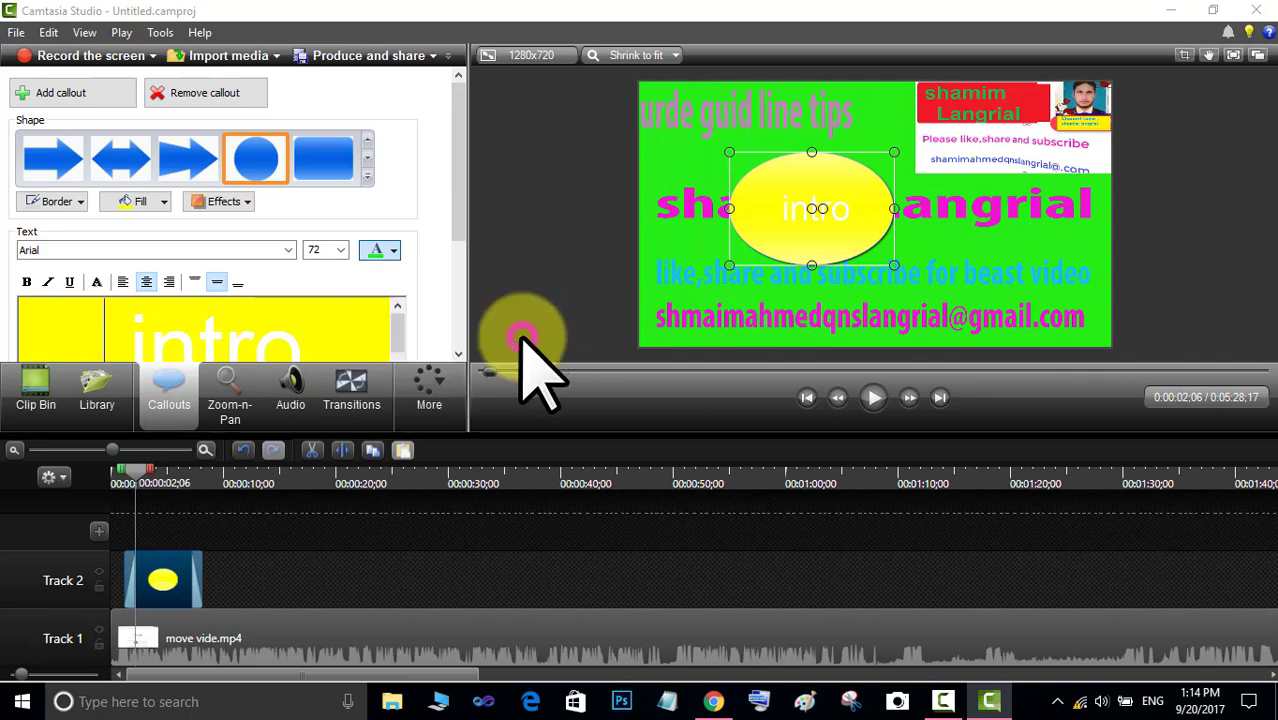
pyautogui.doubleClick(370, 330)
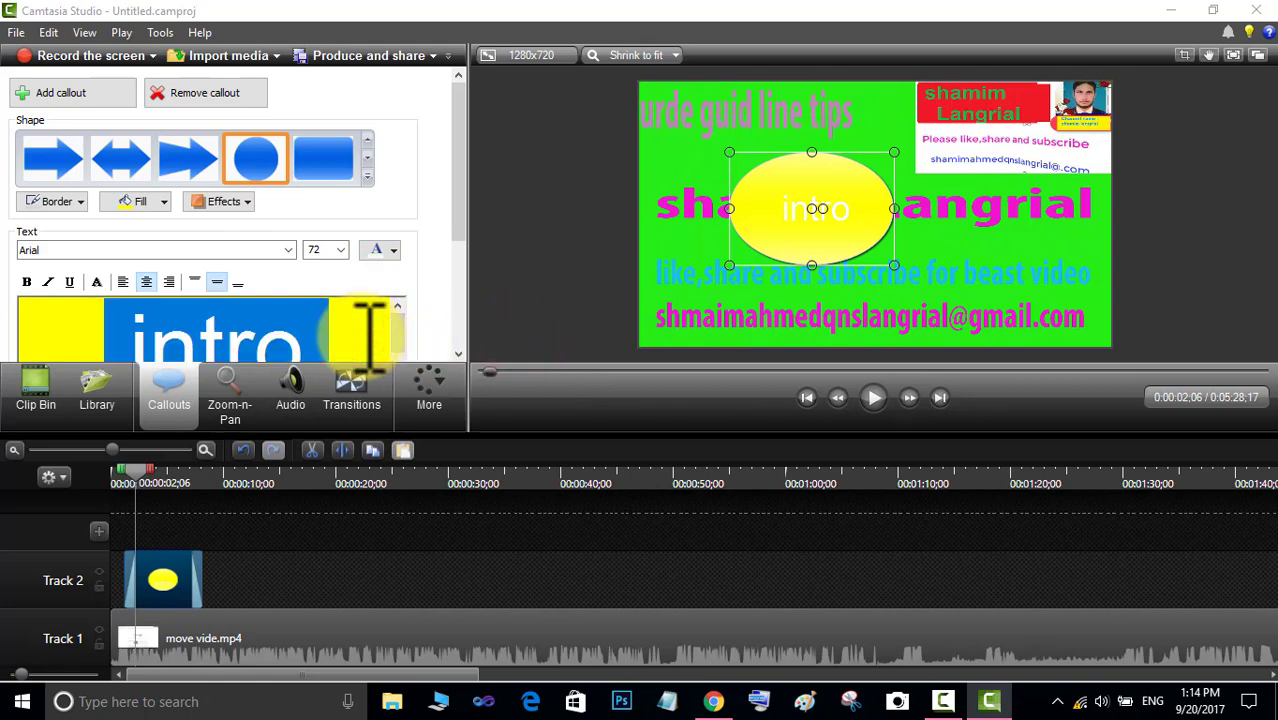
pyautogui.click(393, 249)
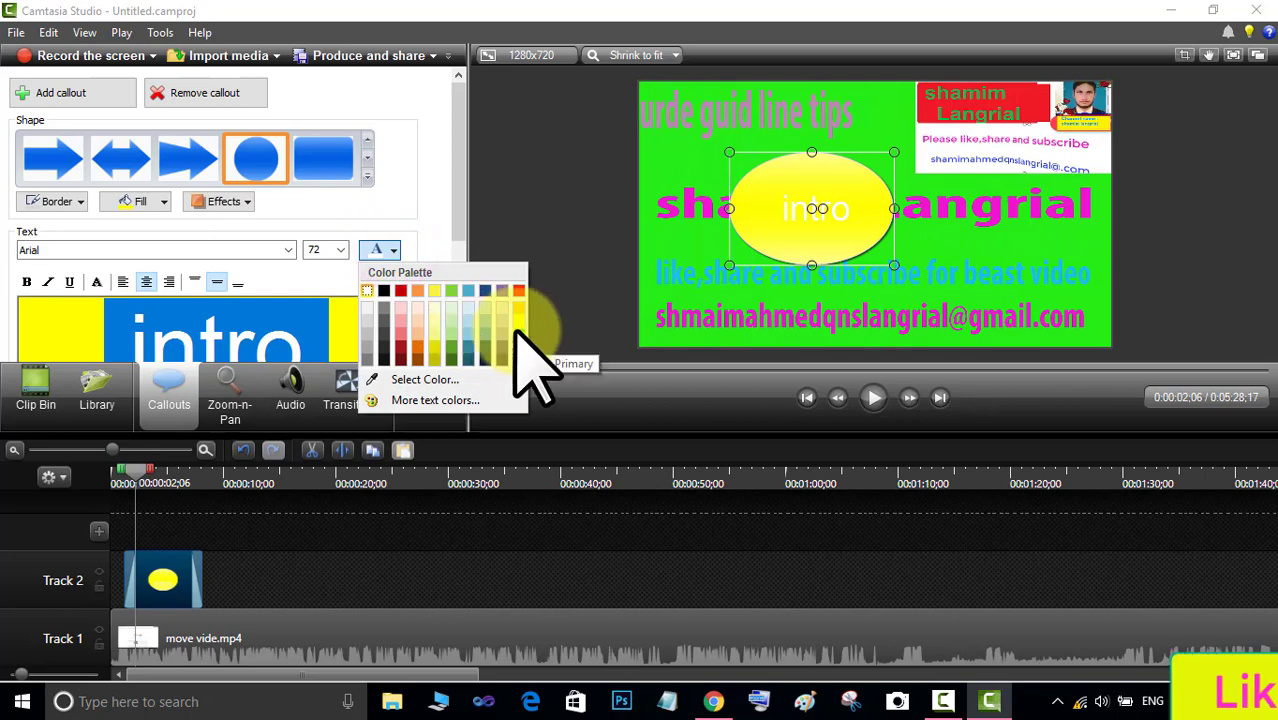
pyautogui.click(519, 337)
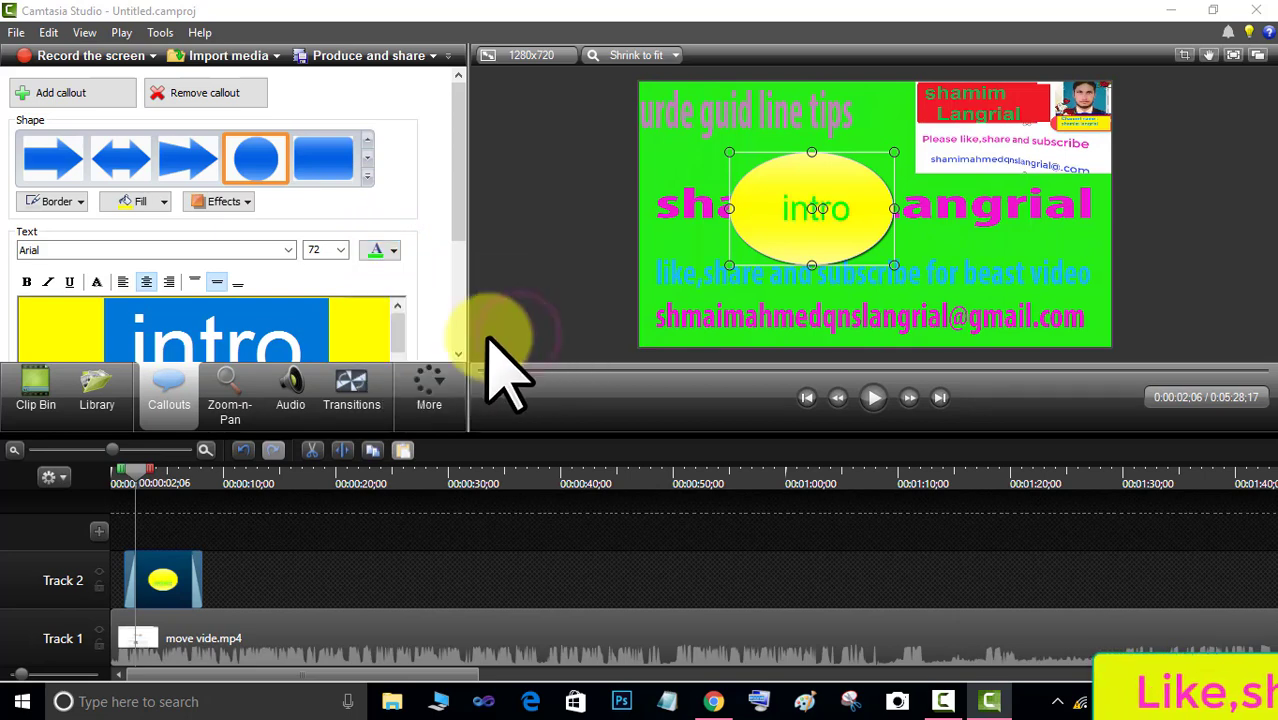
# Bring up the Zoom-n-Pan settings and narrow the intro callout slightly by pulling its left edge inward
pyautogui.click(340, 322)
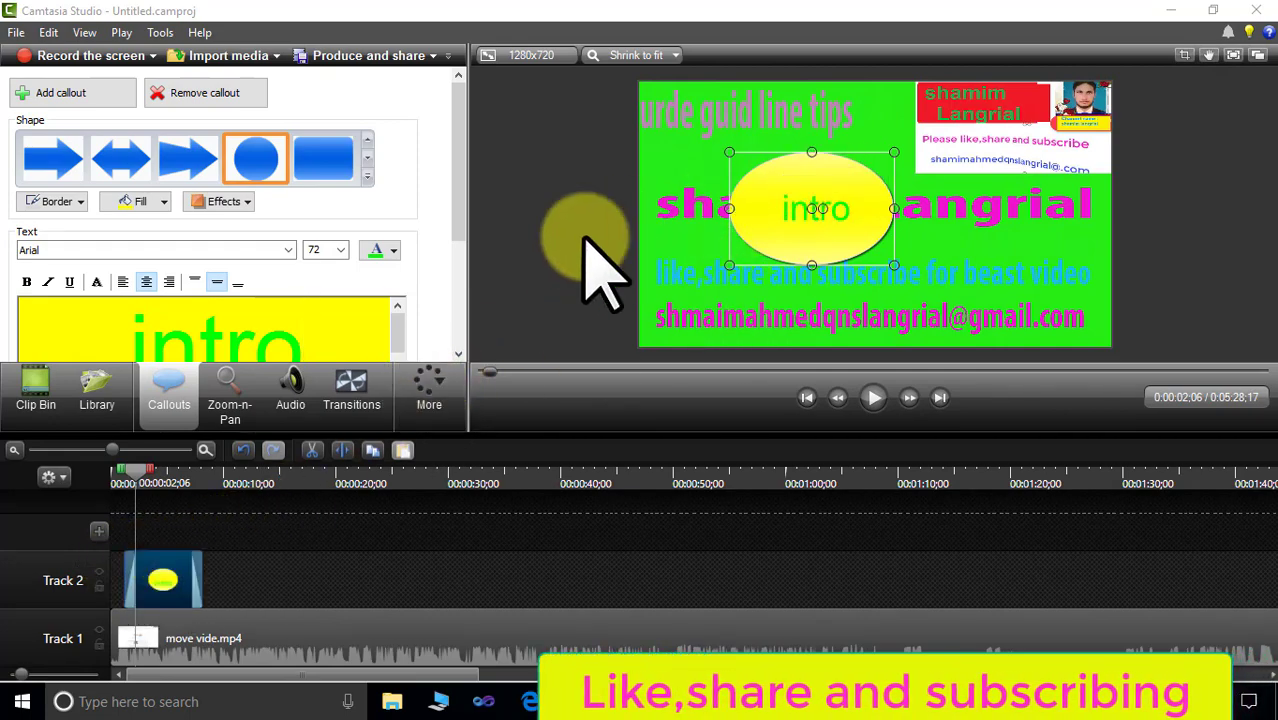
pyautogui.click(248, 405)
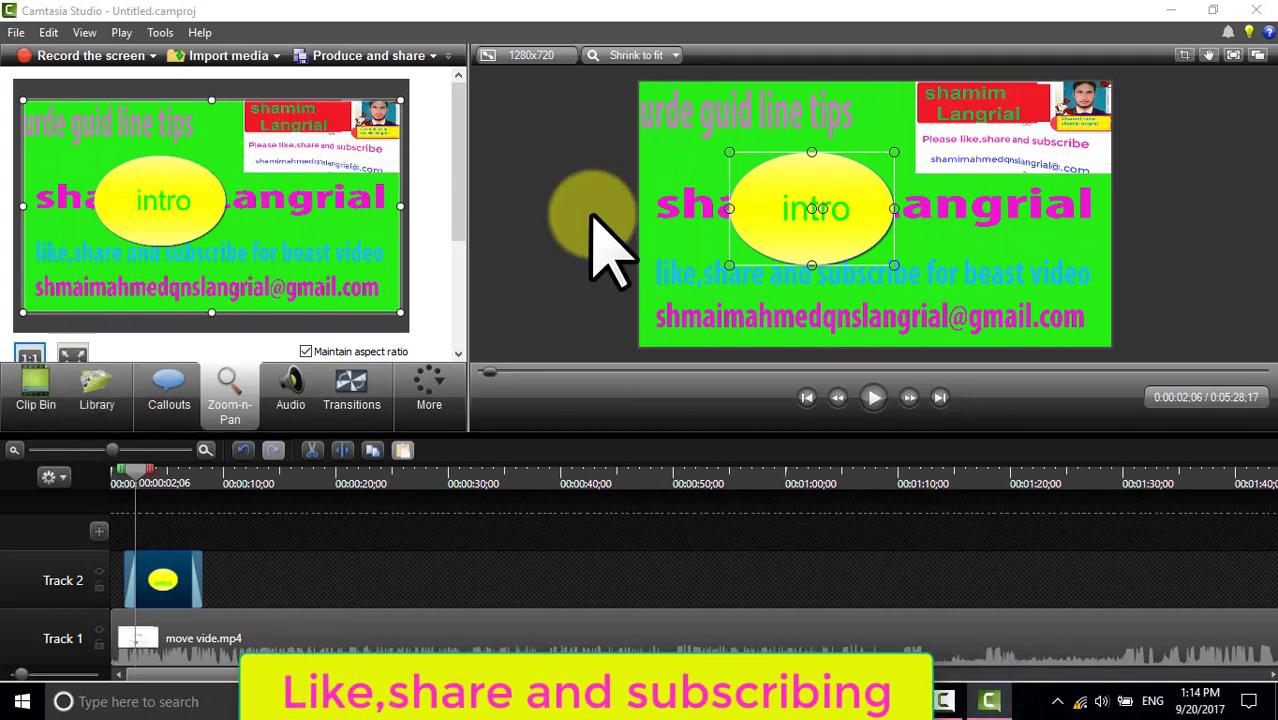
pyautogui.moveTo(729, 155)
pyautogui.mouseDown()
pyautogui.moveTo(633, 120)
pyautogui.moveTo(748, 155)
pyautogui.mouseUp()
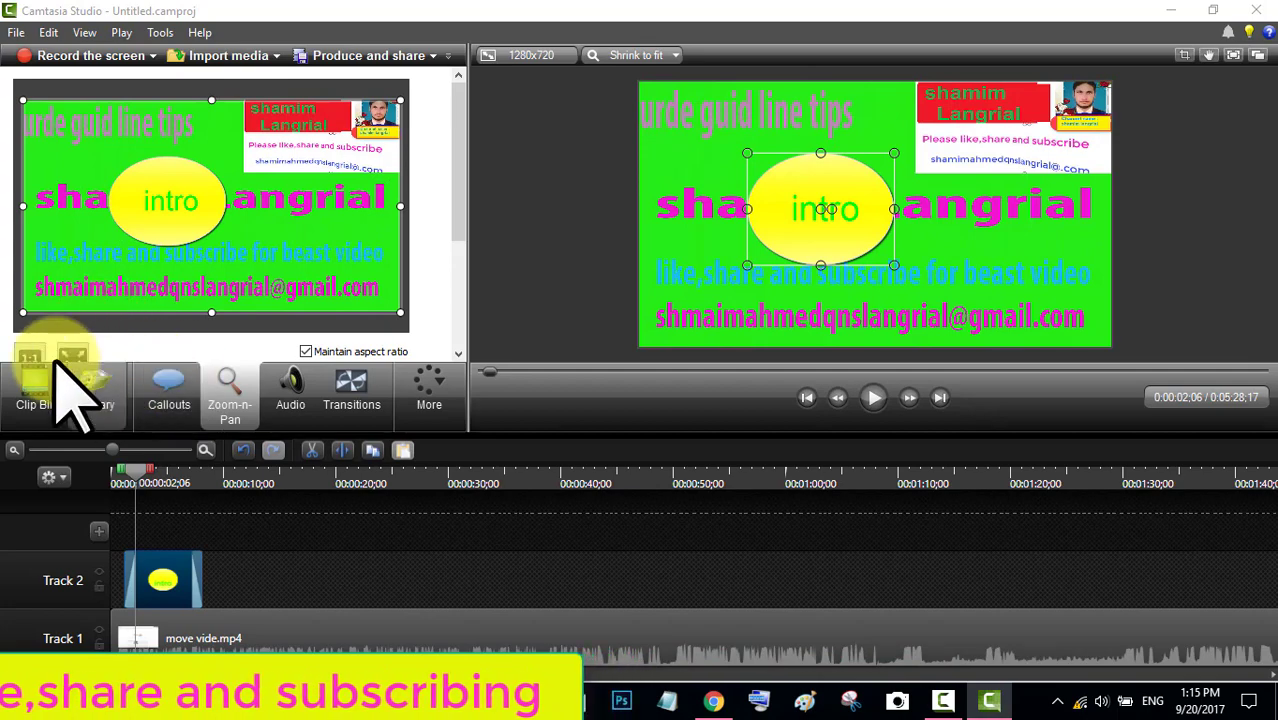
# Review the audio editing options for the move vide.mp4 clip, then the available transitions and additional editing tools
pyautogui.click(298, 384)
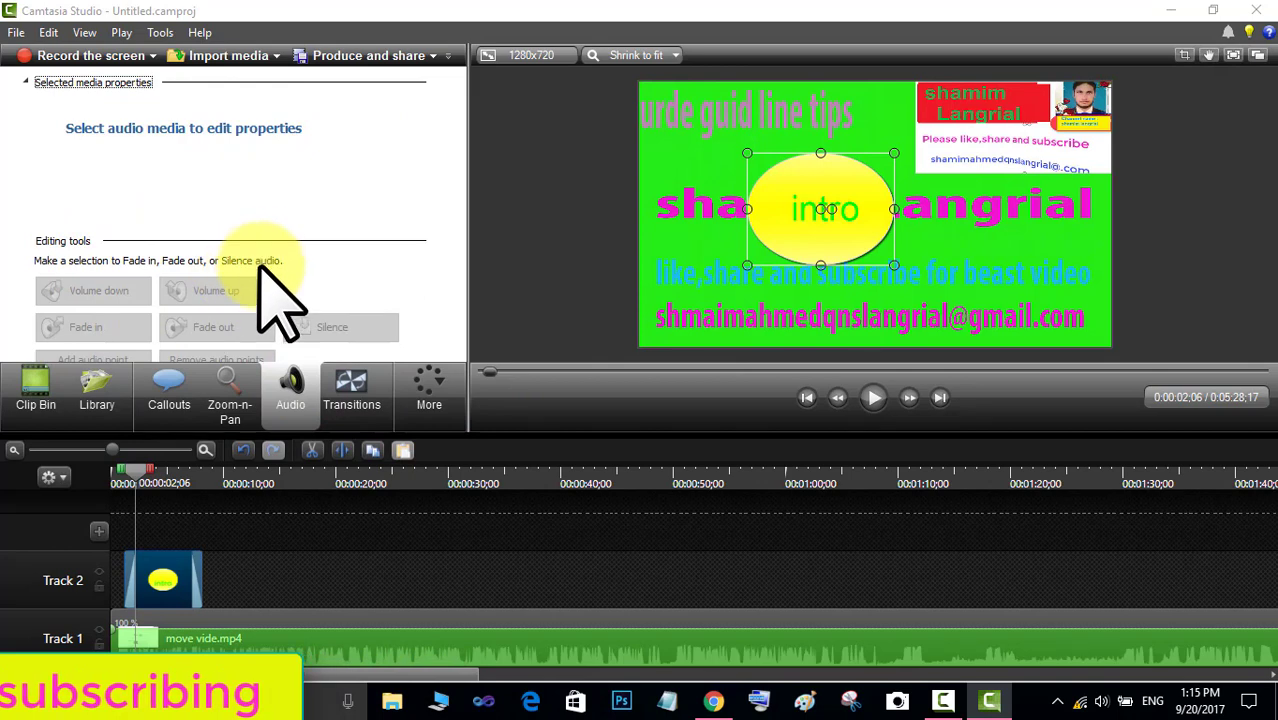
pyautogui.click(364, 650)
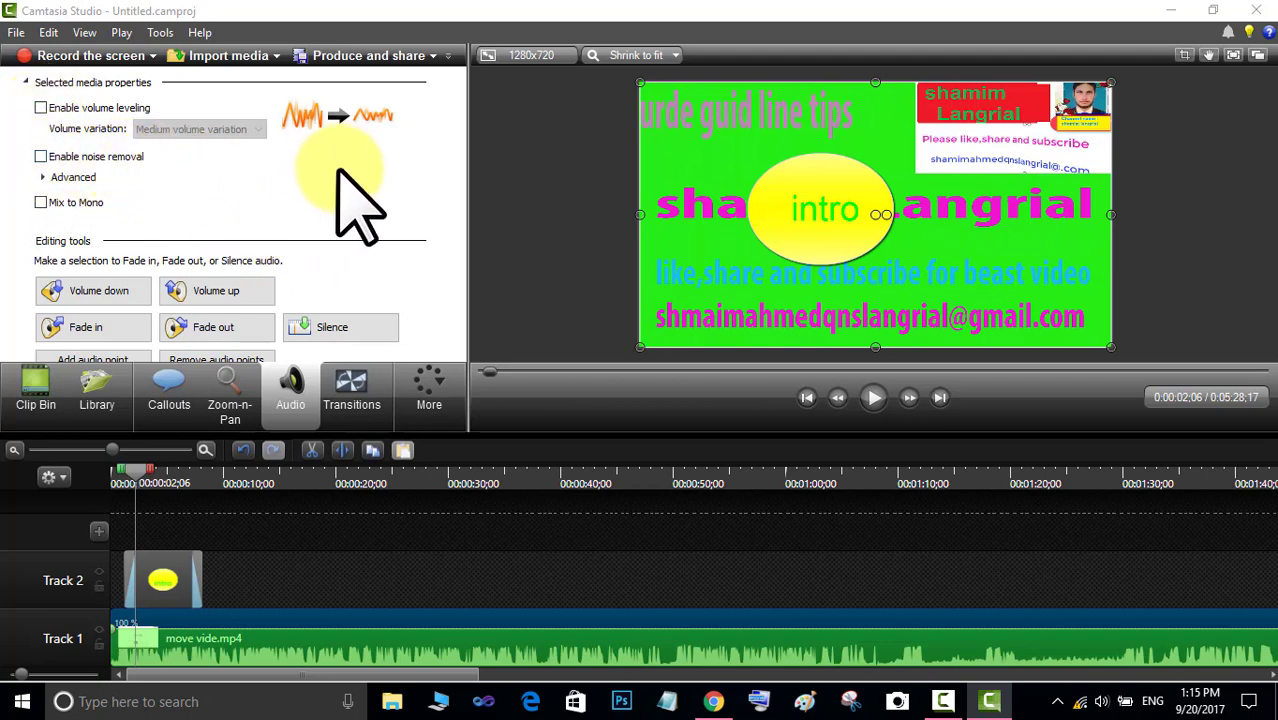
pyautogui.click(358, 390)
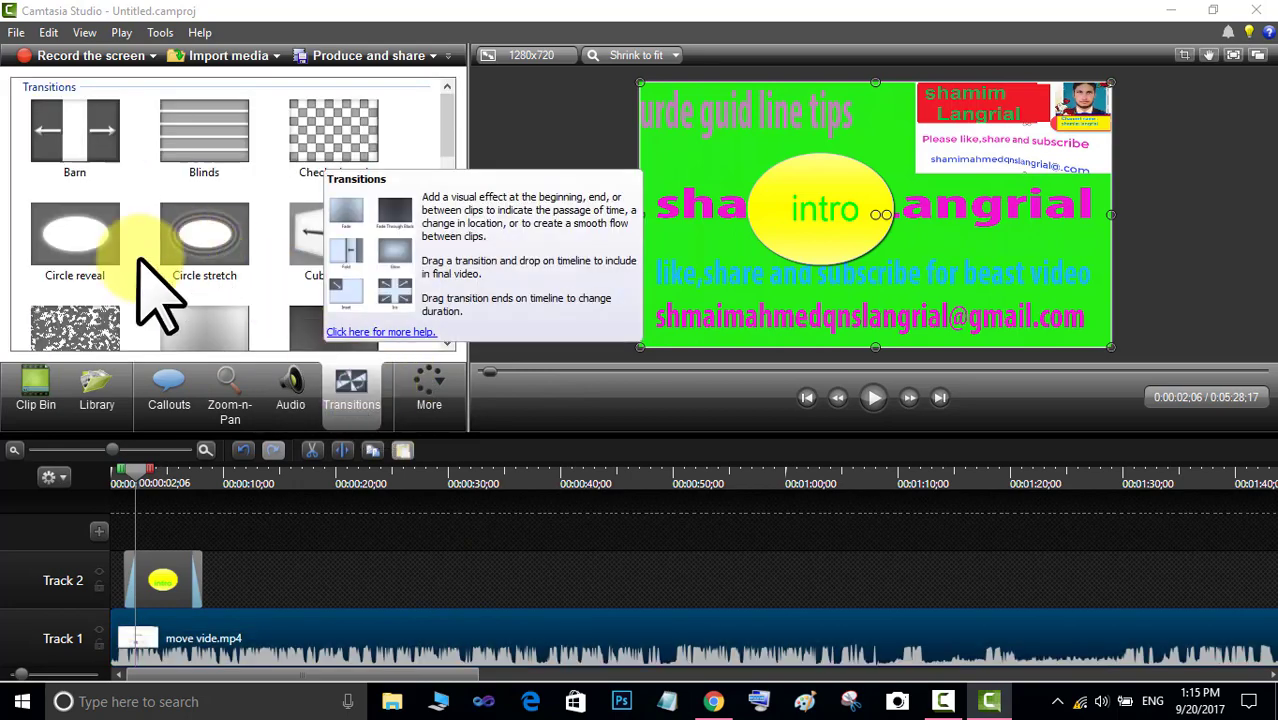
pyautogui.click(418, 380)
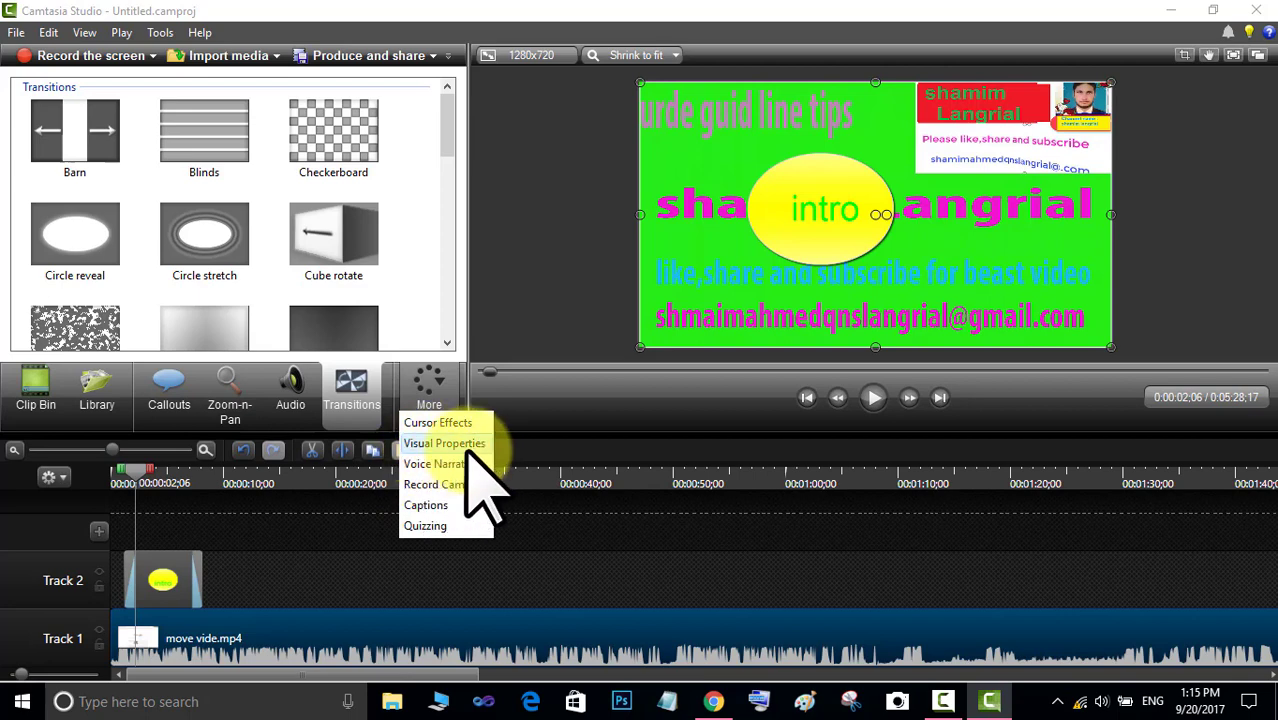
pyautogui.click(530, 400)
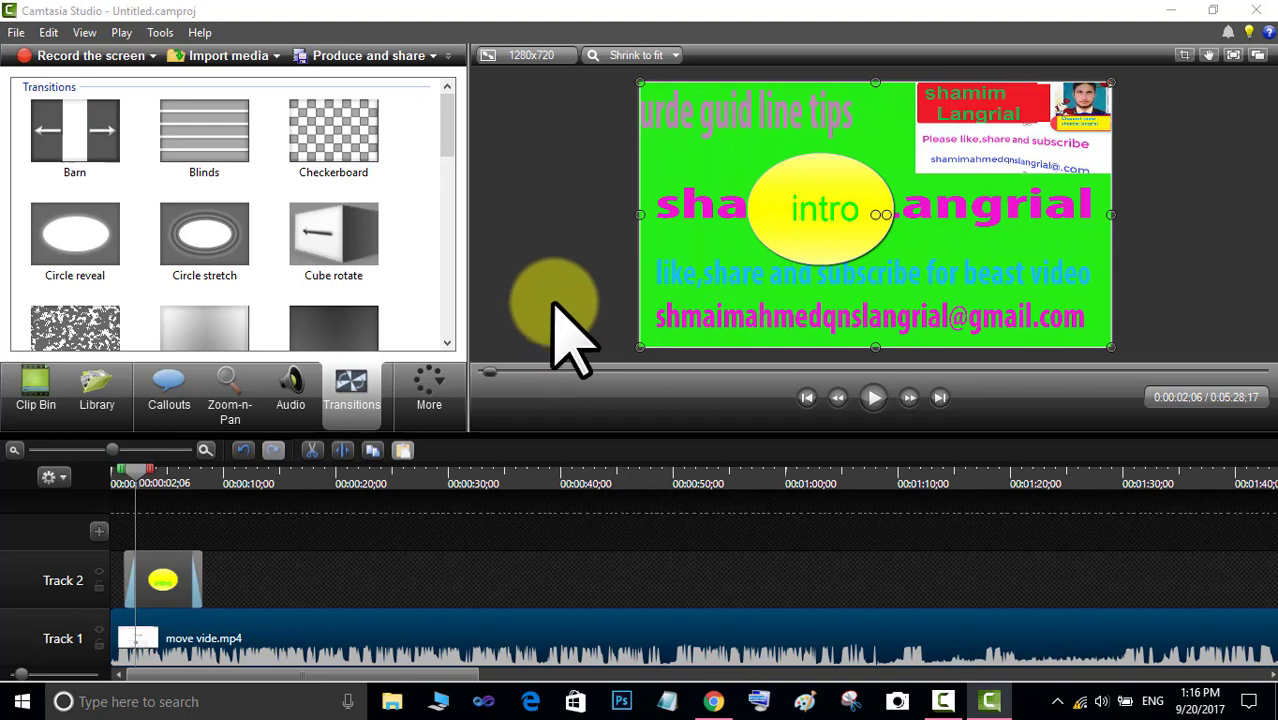
# Move the intro callout down and slightly to the left over the video
pyautogui.click(852, 245)
pyautogui.moveTo(852, 245); pyautogui.dragTo(807, 322)
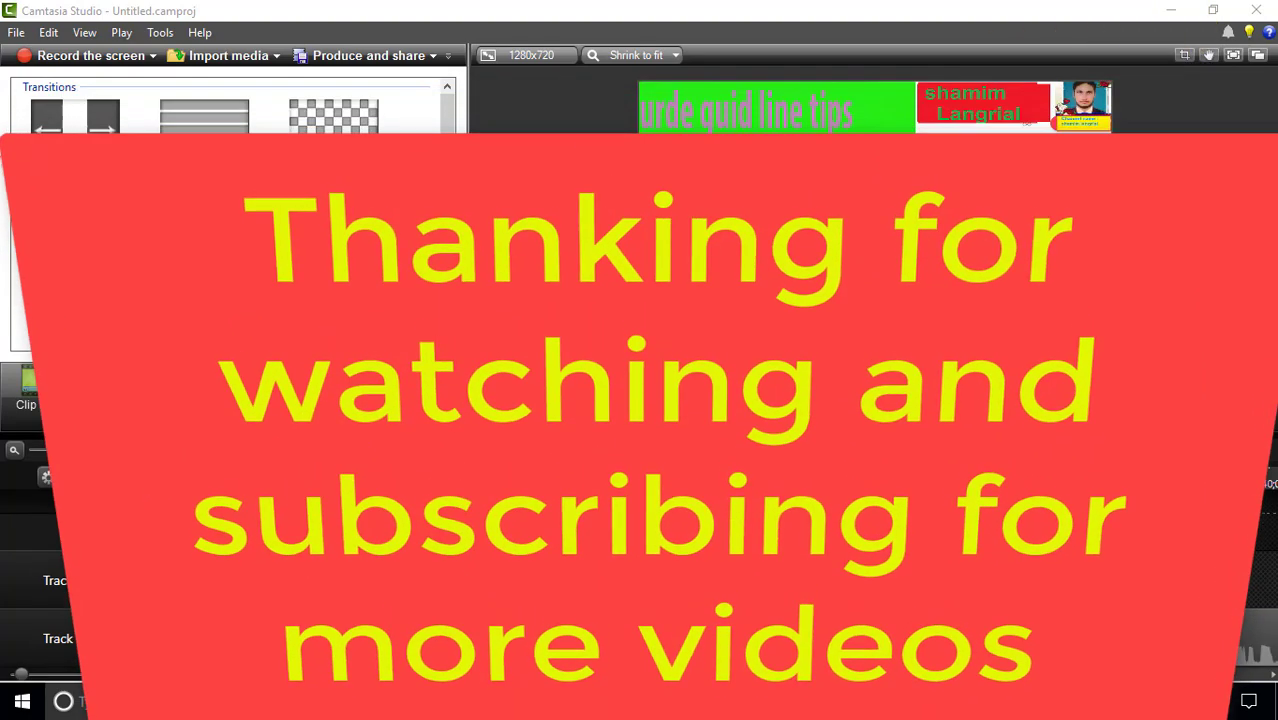